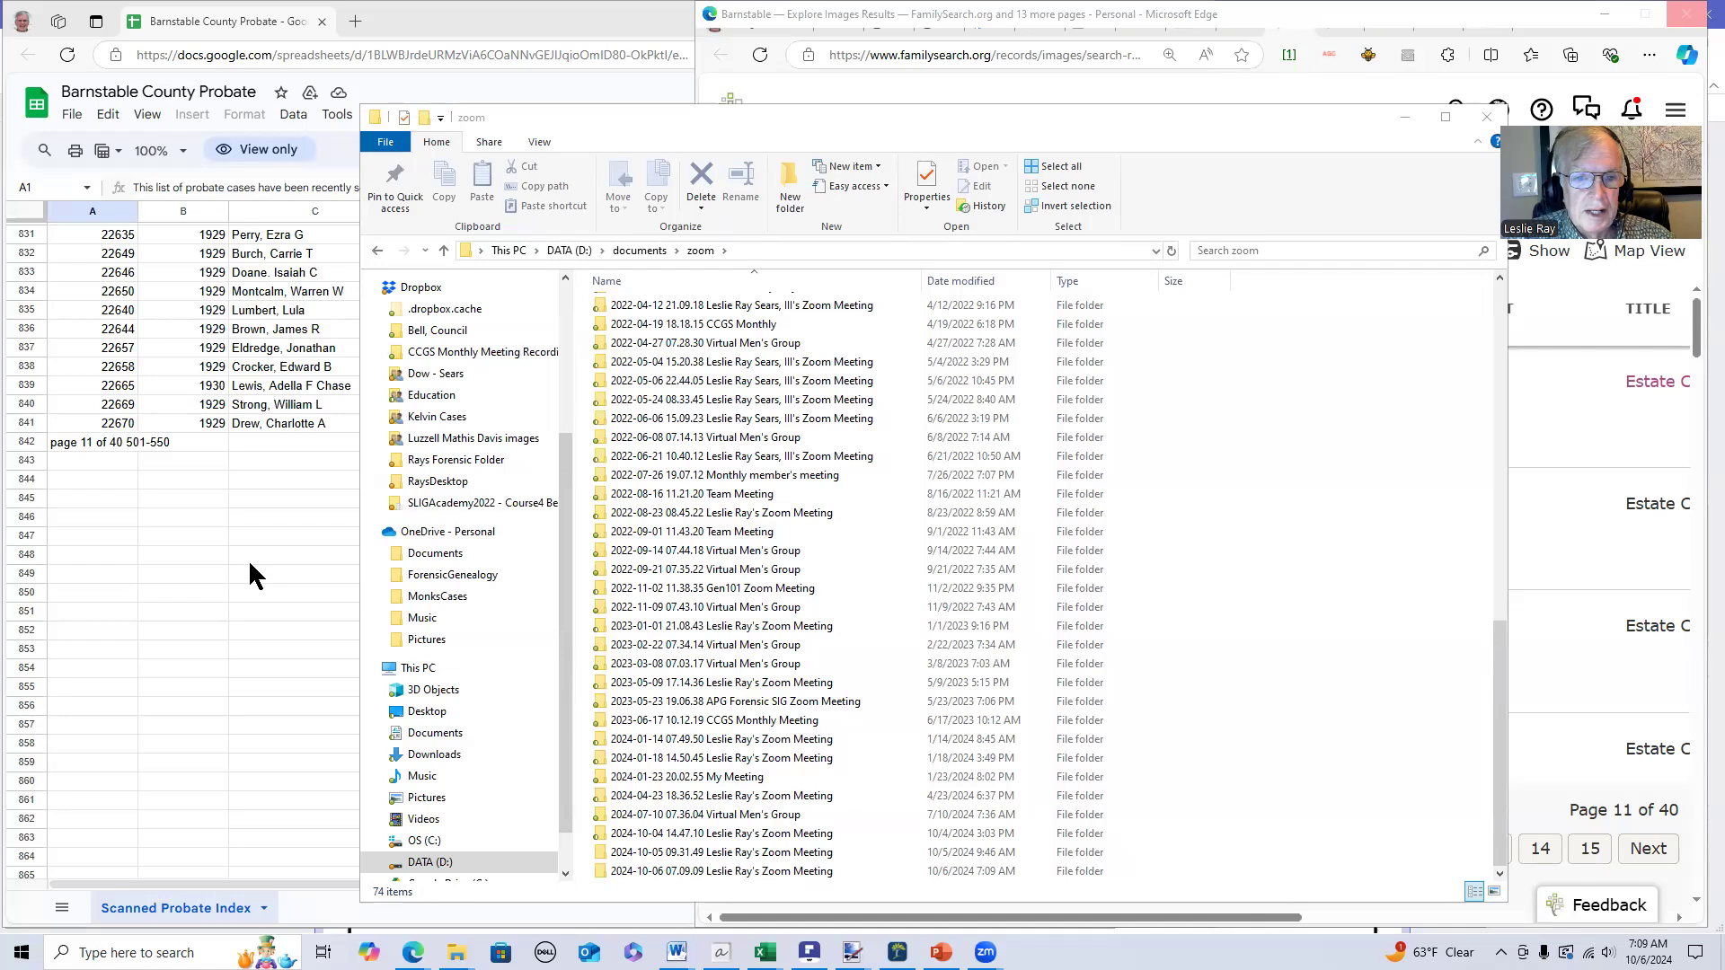
- Bring the Barnstable probate index sheet forward, showing its page 11 of 40 entry
{"action": "left_click", "coordinate": [250, 563]}
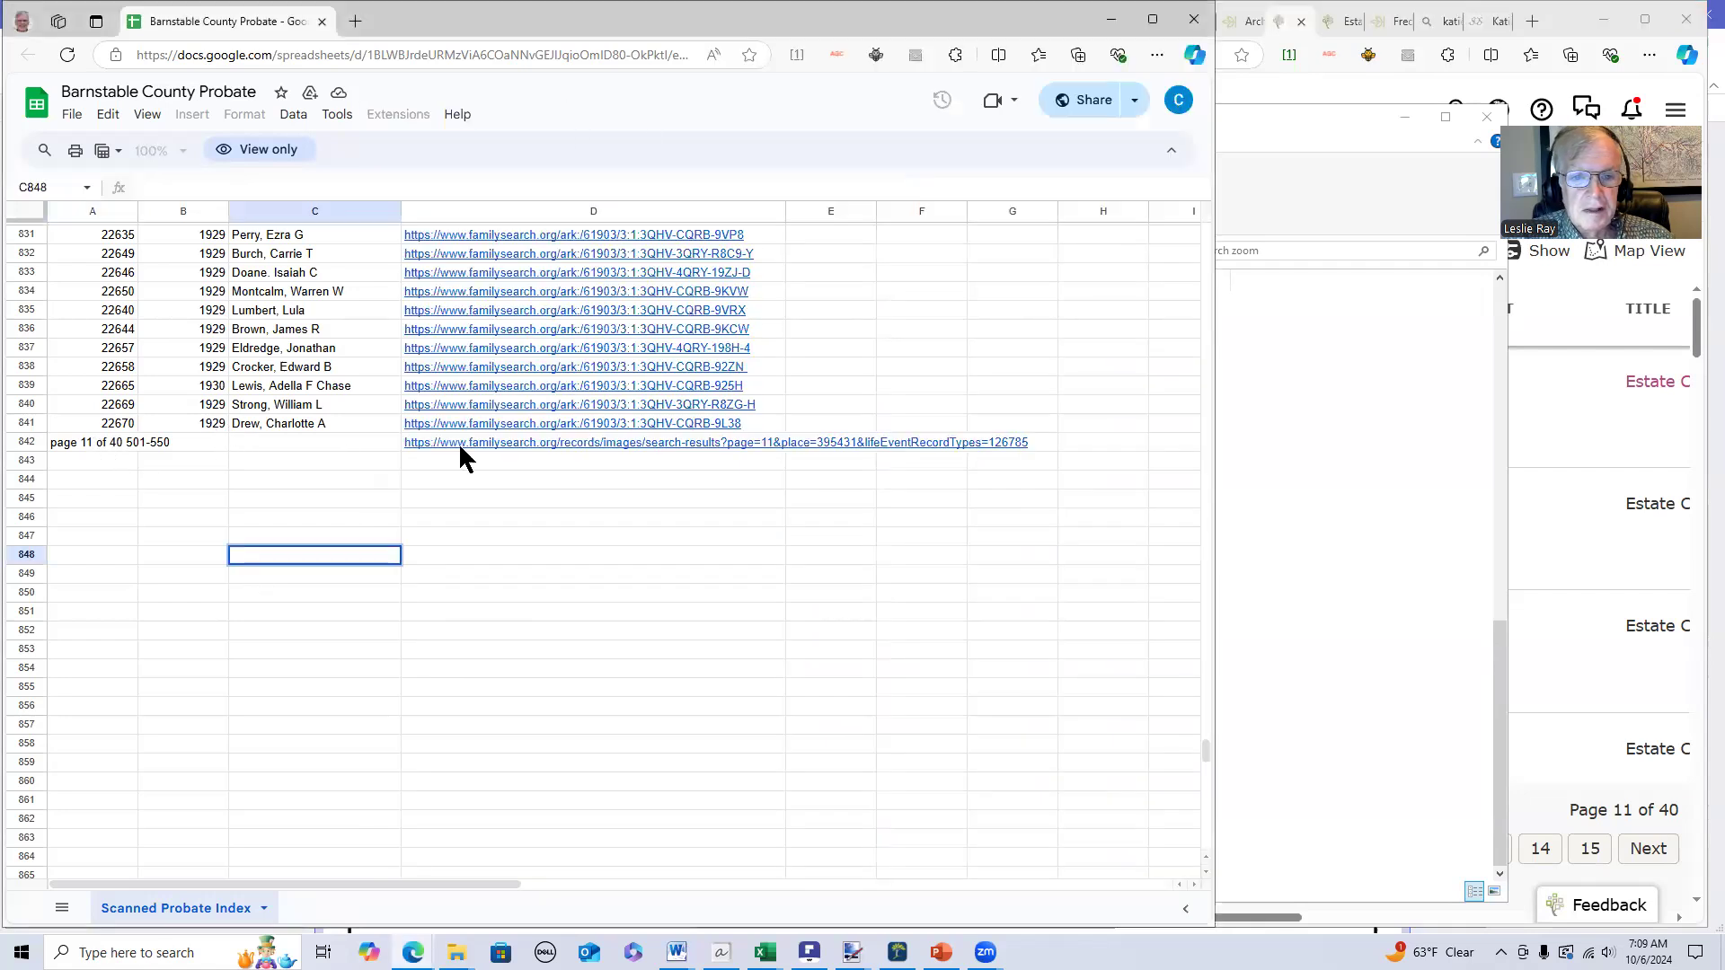
{"action": "mouse_move", "coordinate": [573, 423]}
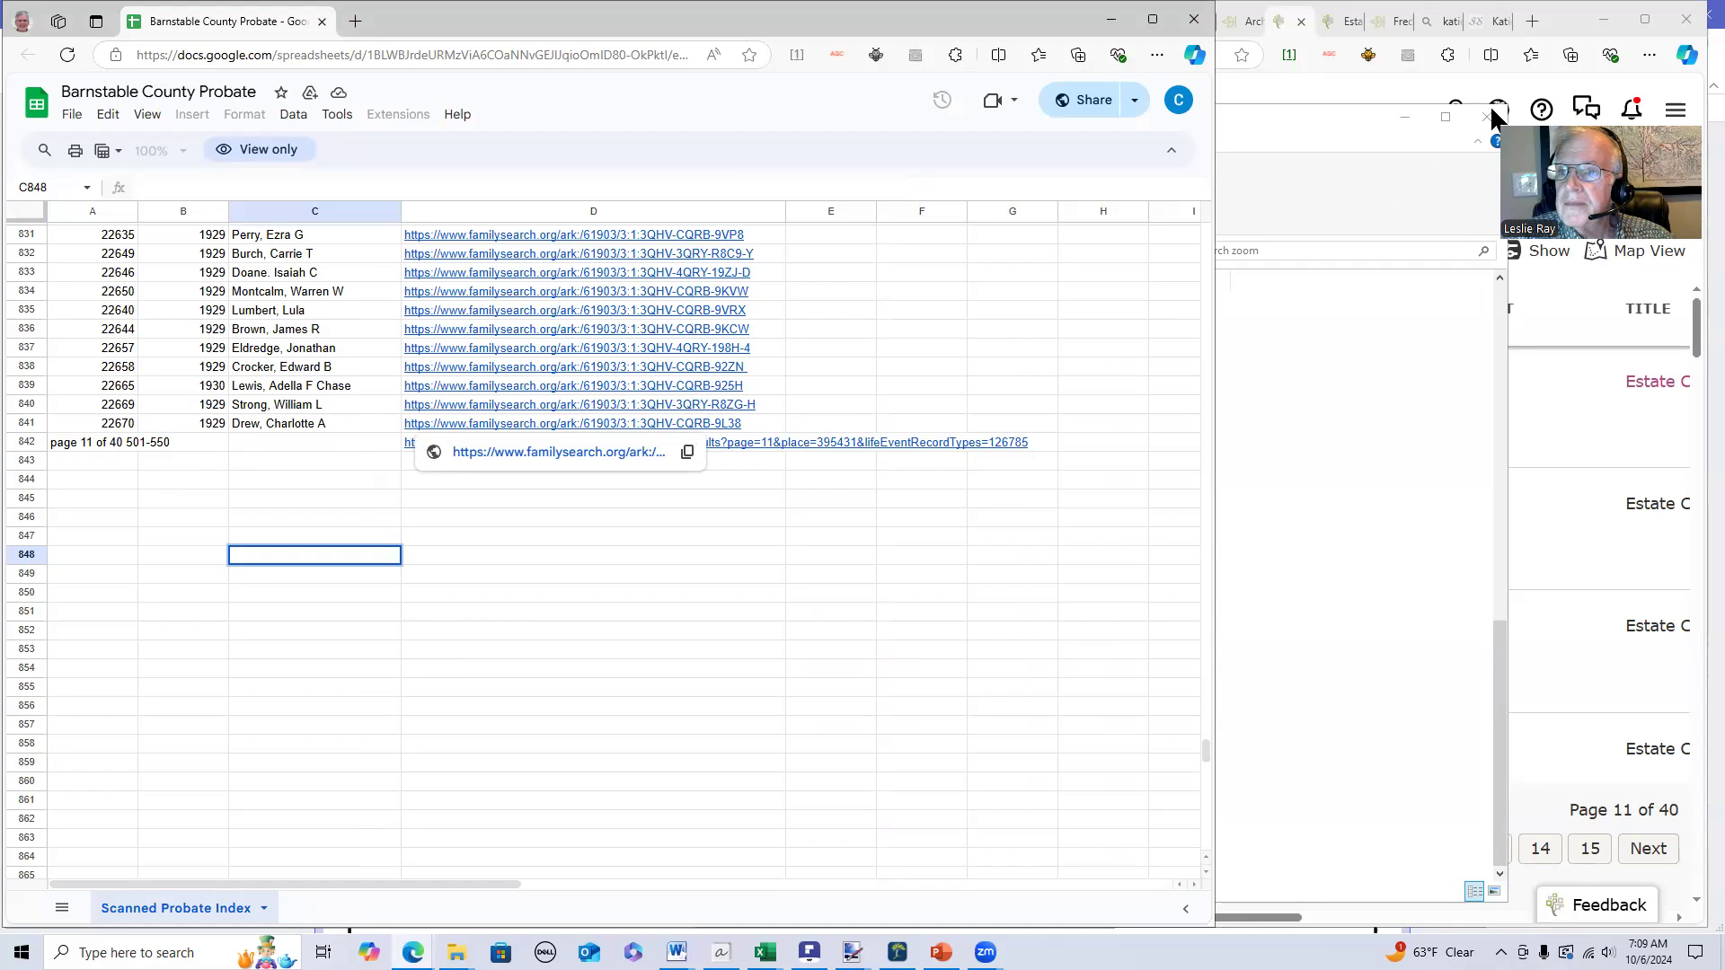
- Open row 842's page 11 of 40 FamilySearch results link in the right-hand window
{"action": "left_click", "coordinate": [1387, 67]}
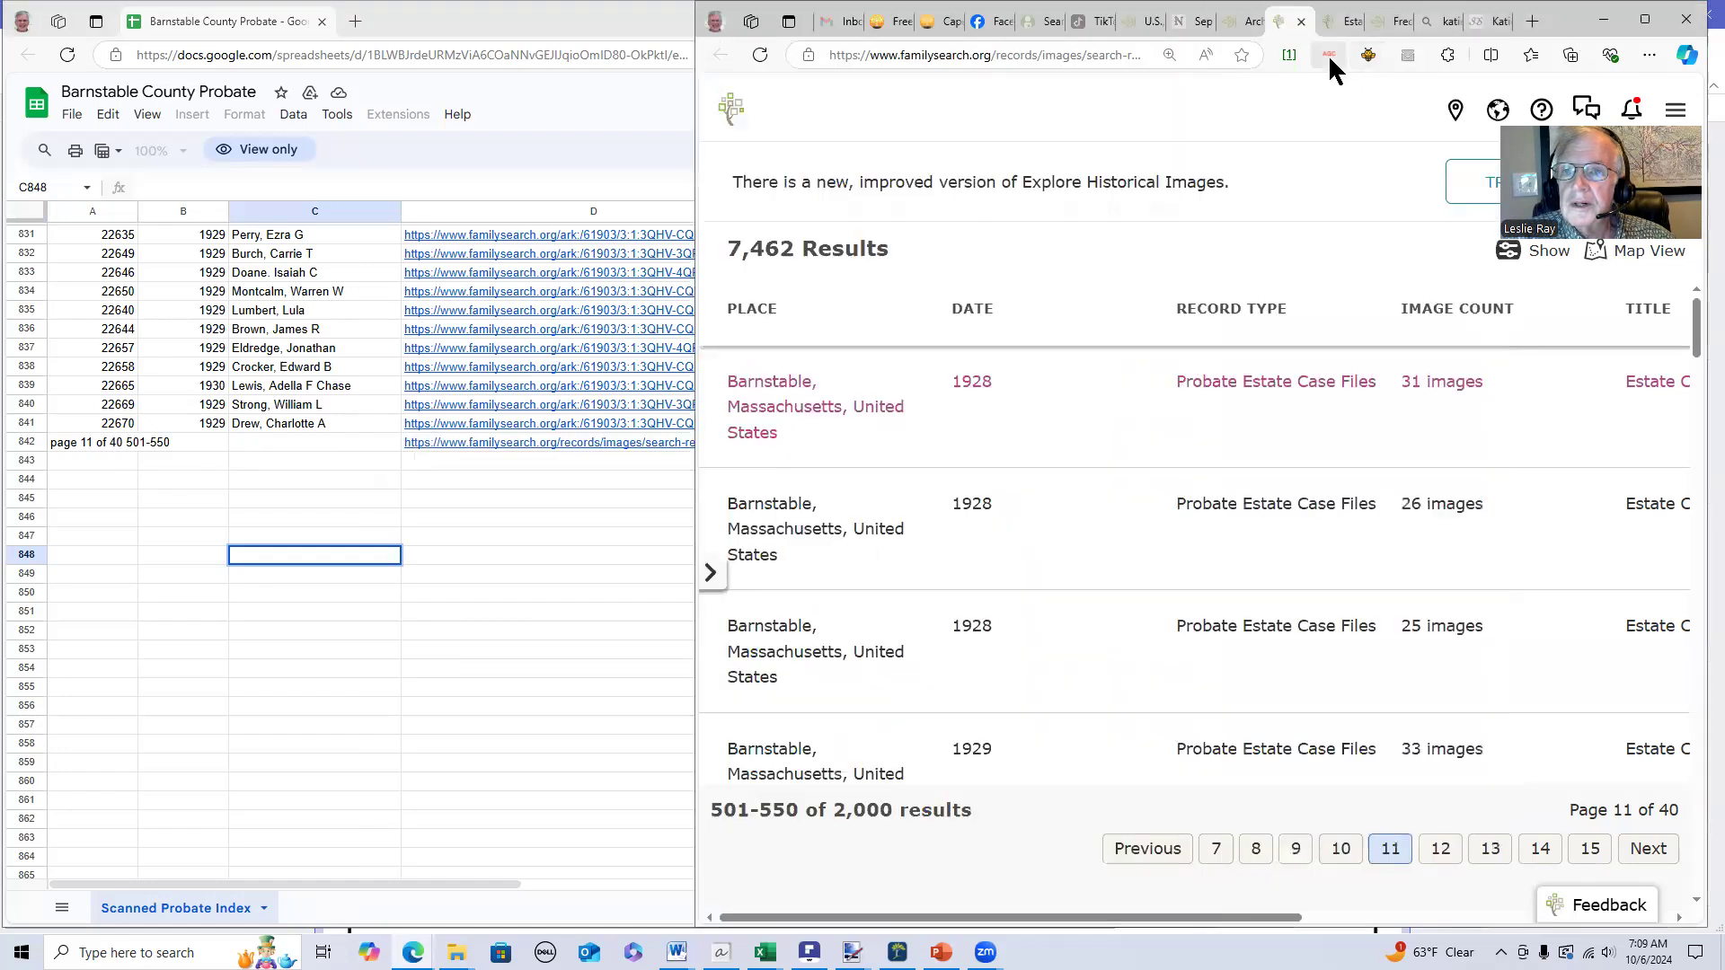
{"action": "left_click", "coordinate": [1237, 30]}
{"action": "left_click", "coordinate": [936, 29]}
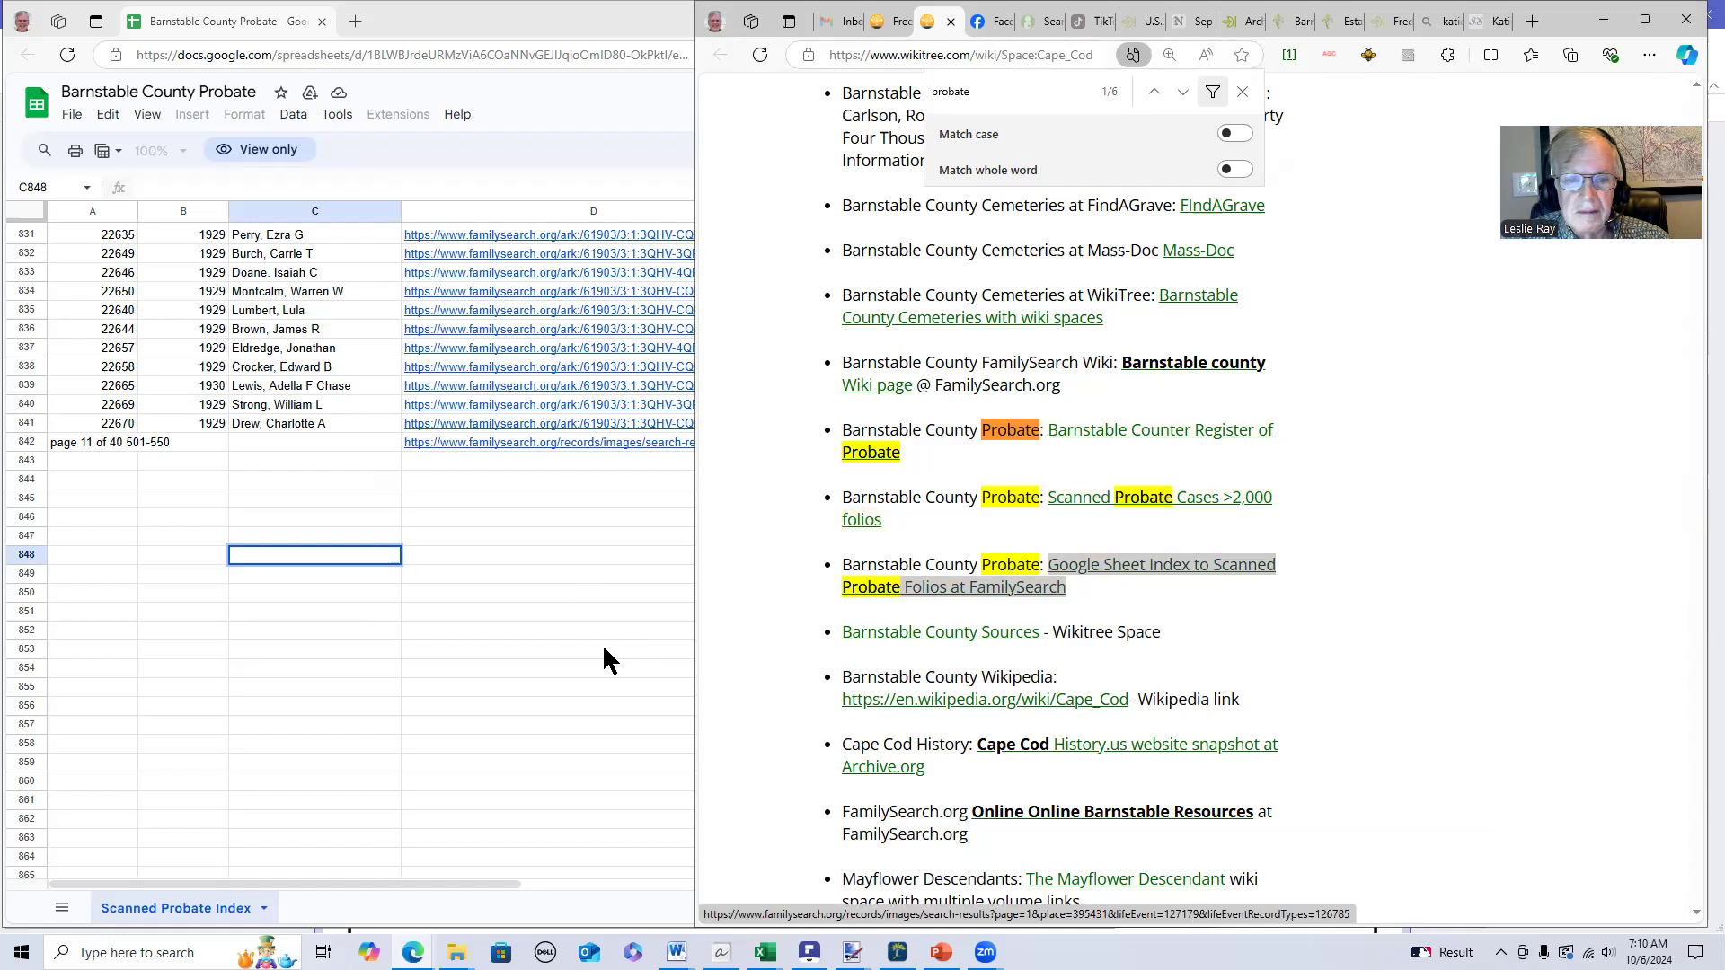
{"action": "left_click", "coordinate": [568, 529]}
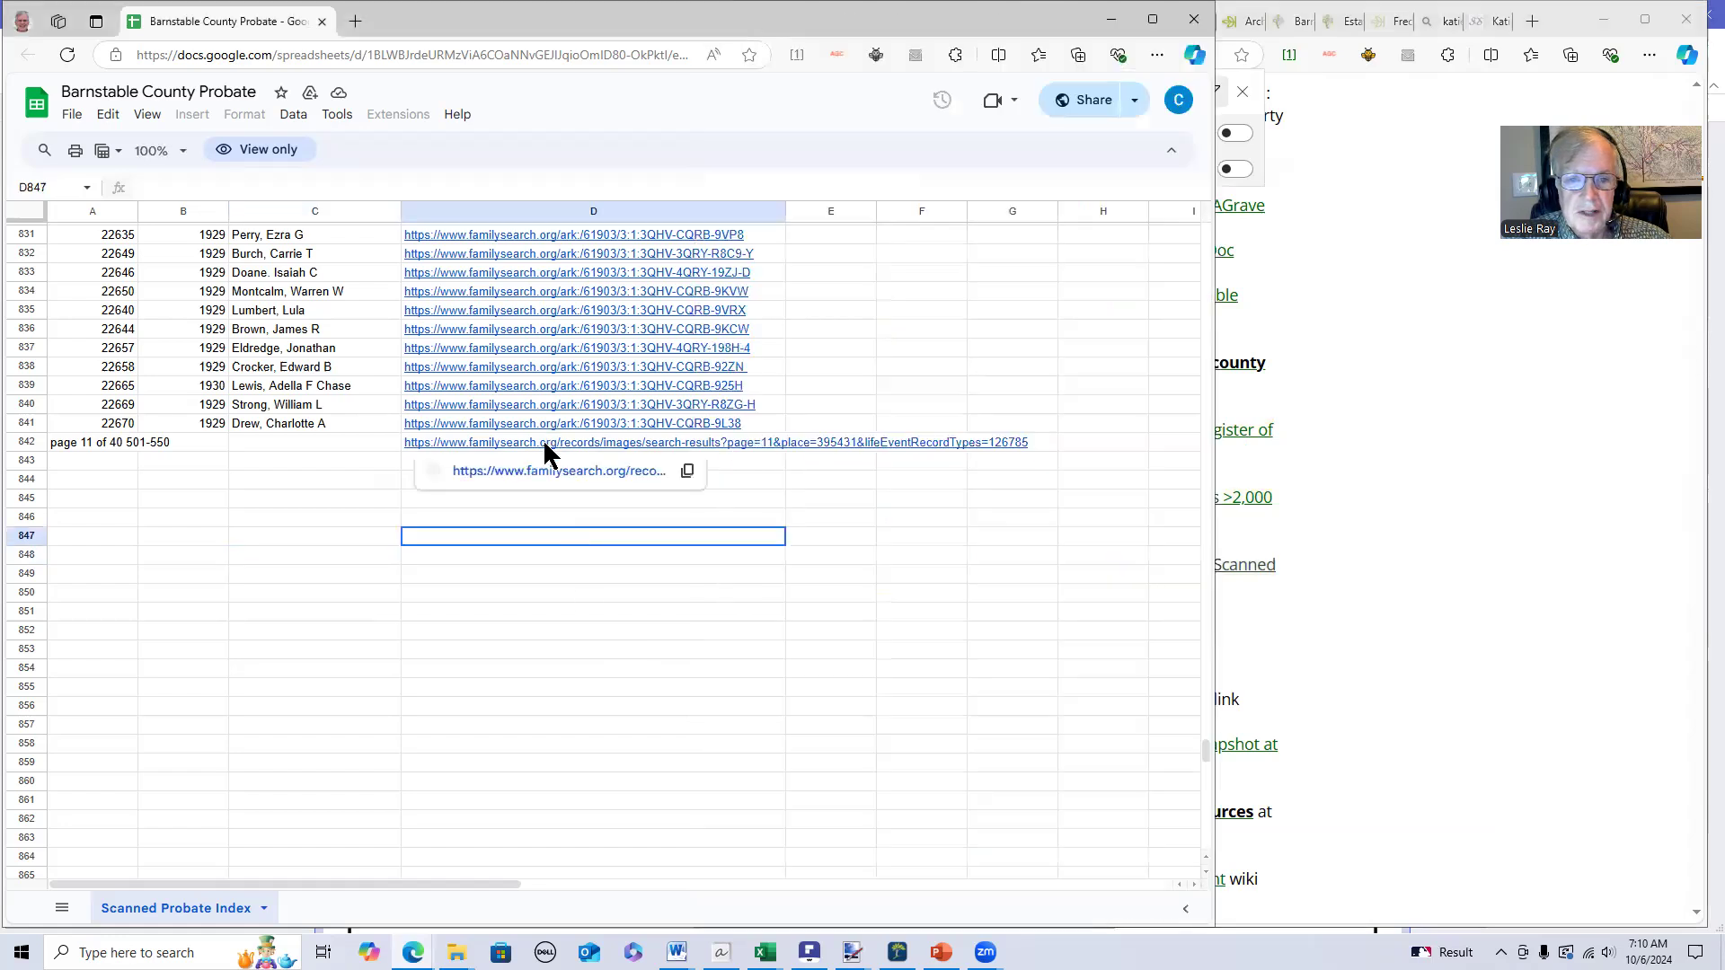
{"action": "left_click", "coordinate": [537, 472]}
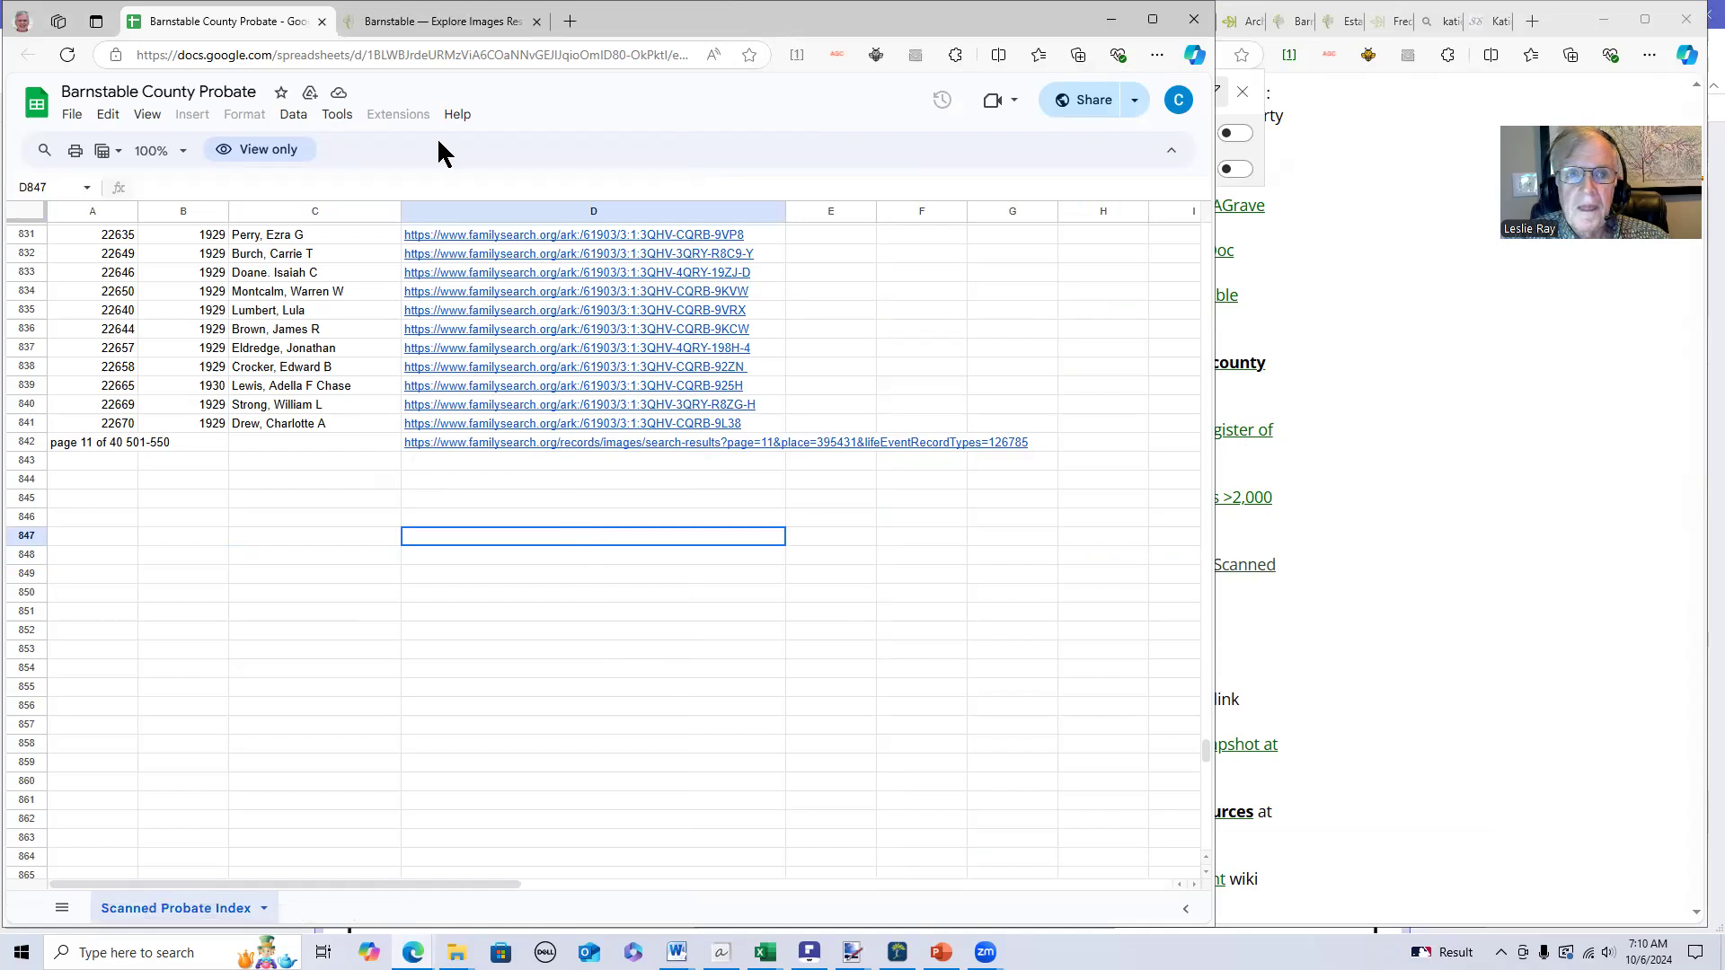
{"action": "mouse_move", "coordinate": [416, 21]}
{"action": "left_mouse_down"}
{"action": "mouse_move", "coordinate": [1355, 45]}
{"action": "mouse_move", "coordinate": [1271, 34]}
{"action": "left_mouse_up"}
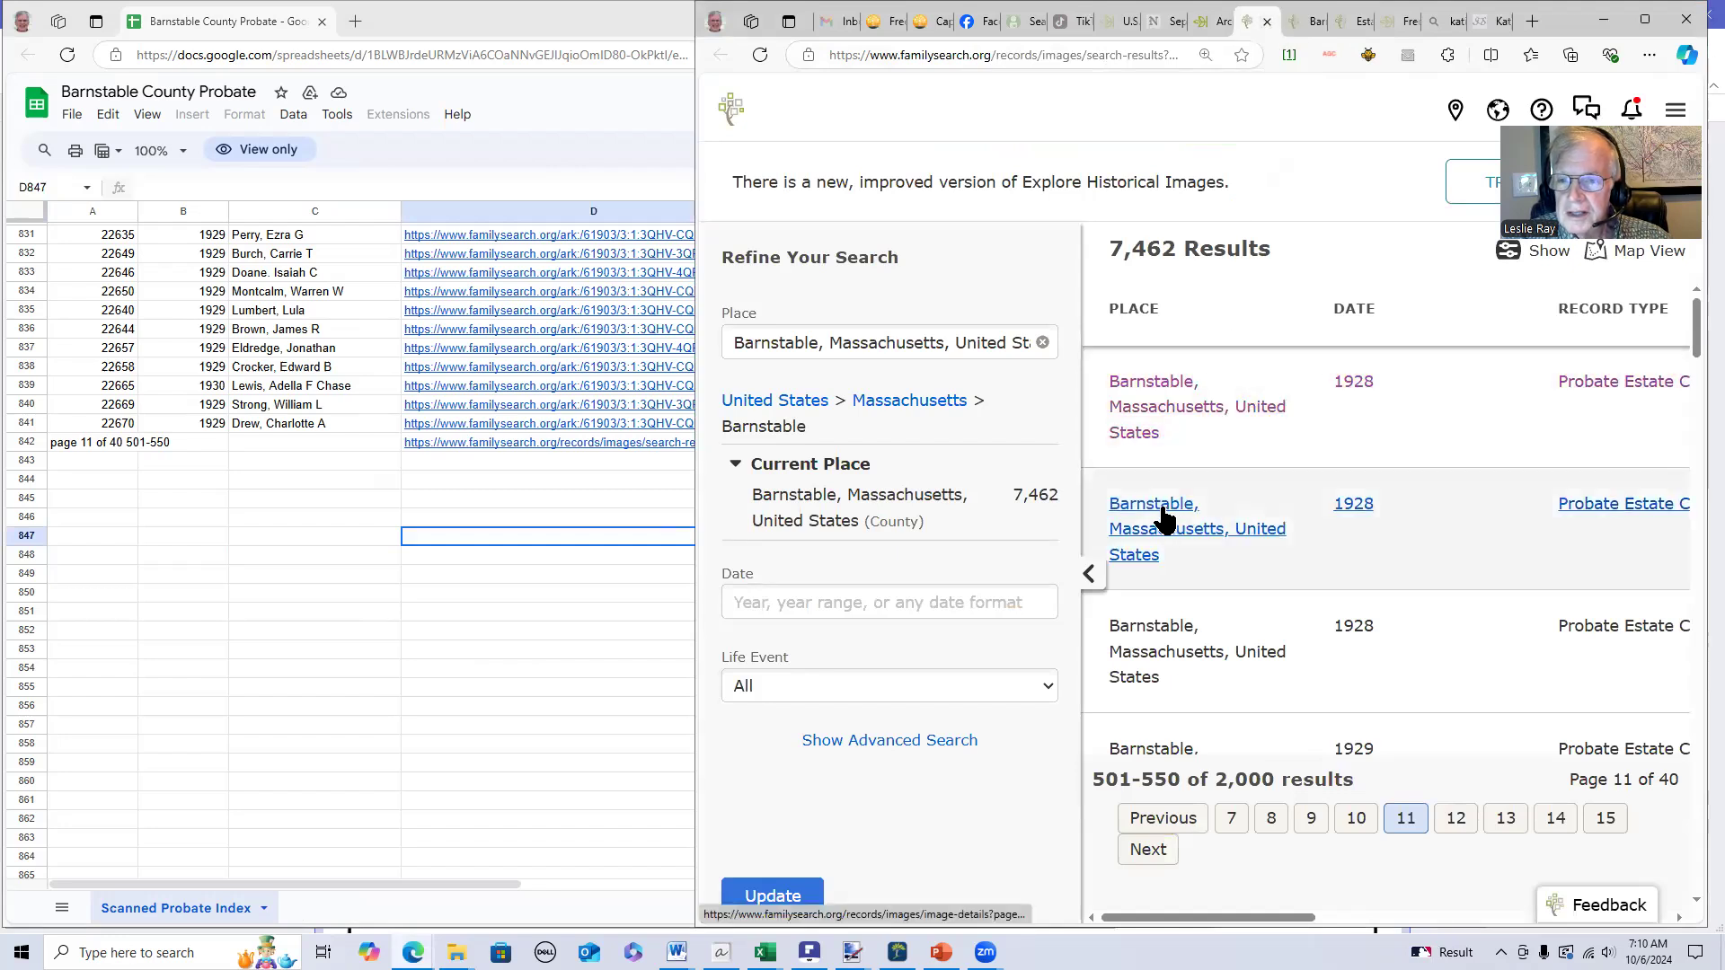
- Open the 31-image 1928 case file, volume 22284, with group information, and select A843
{"action": "left_click", "coordinate": [1141, 396]}
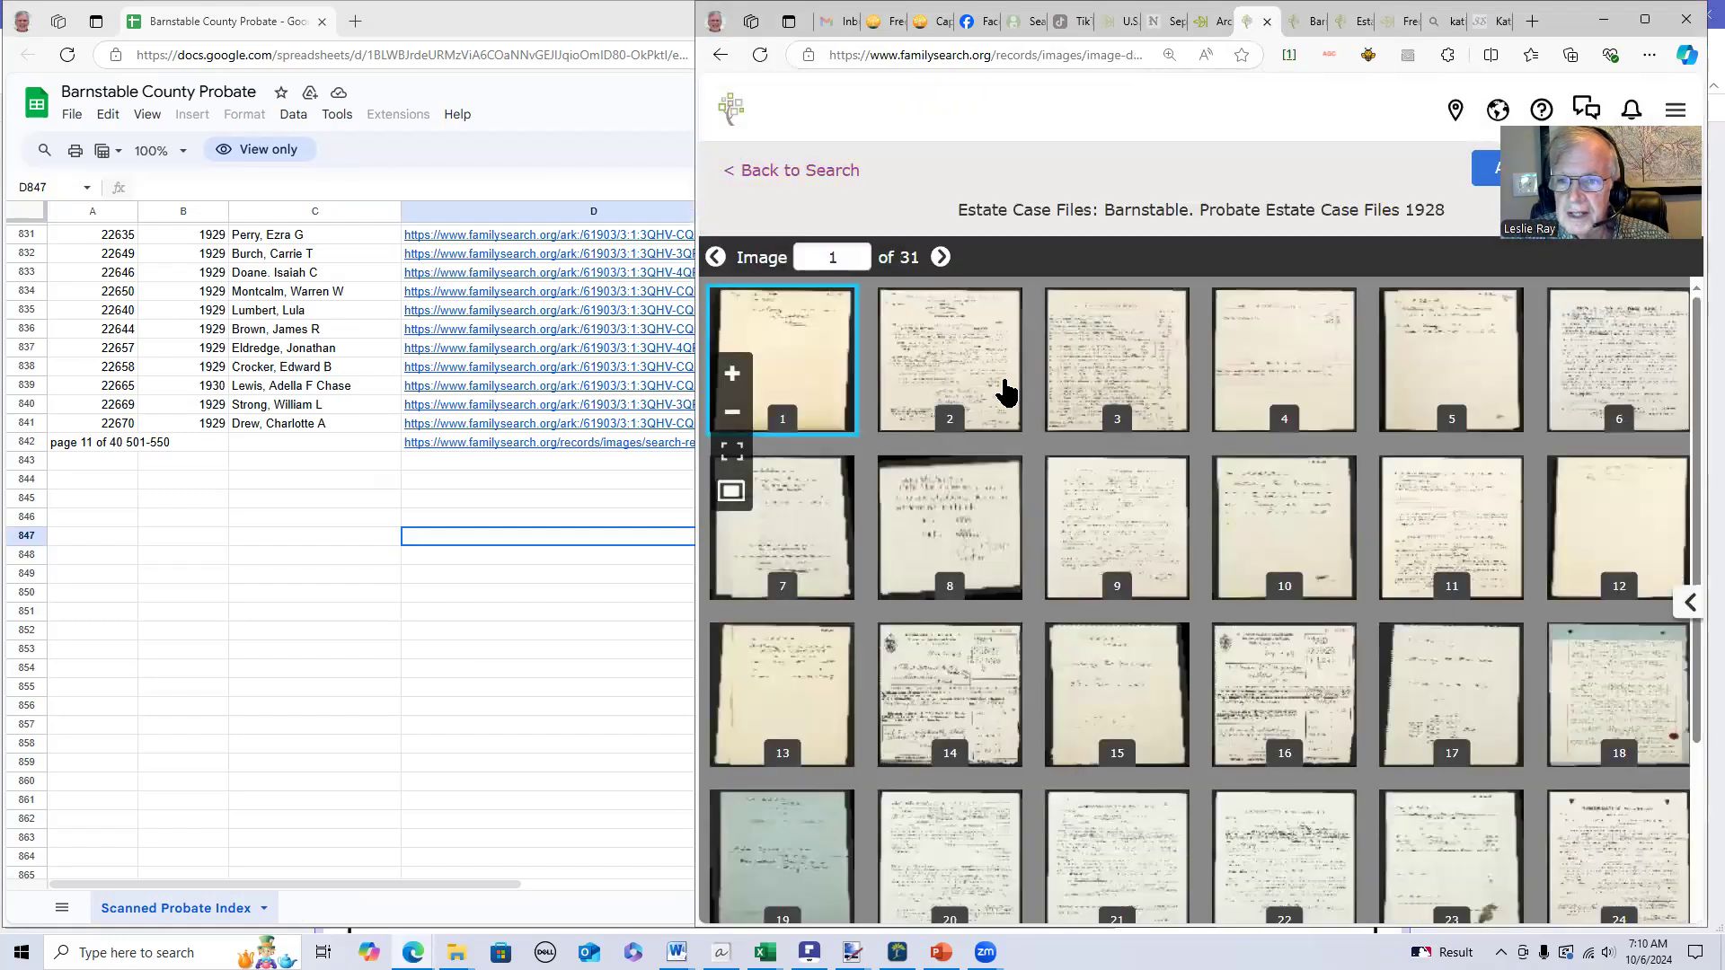
{"action": "left_click", "coordinate": [1690, 603]}
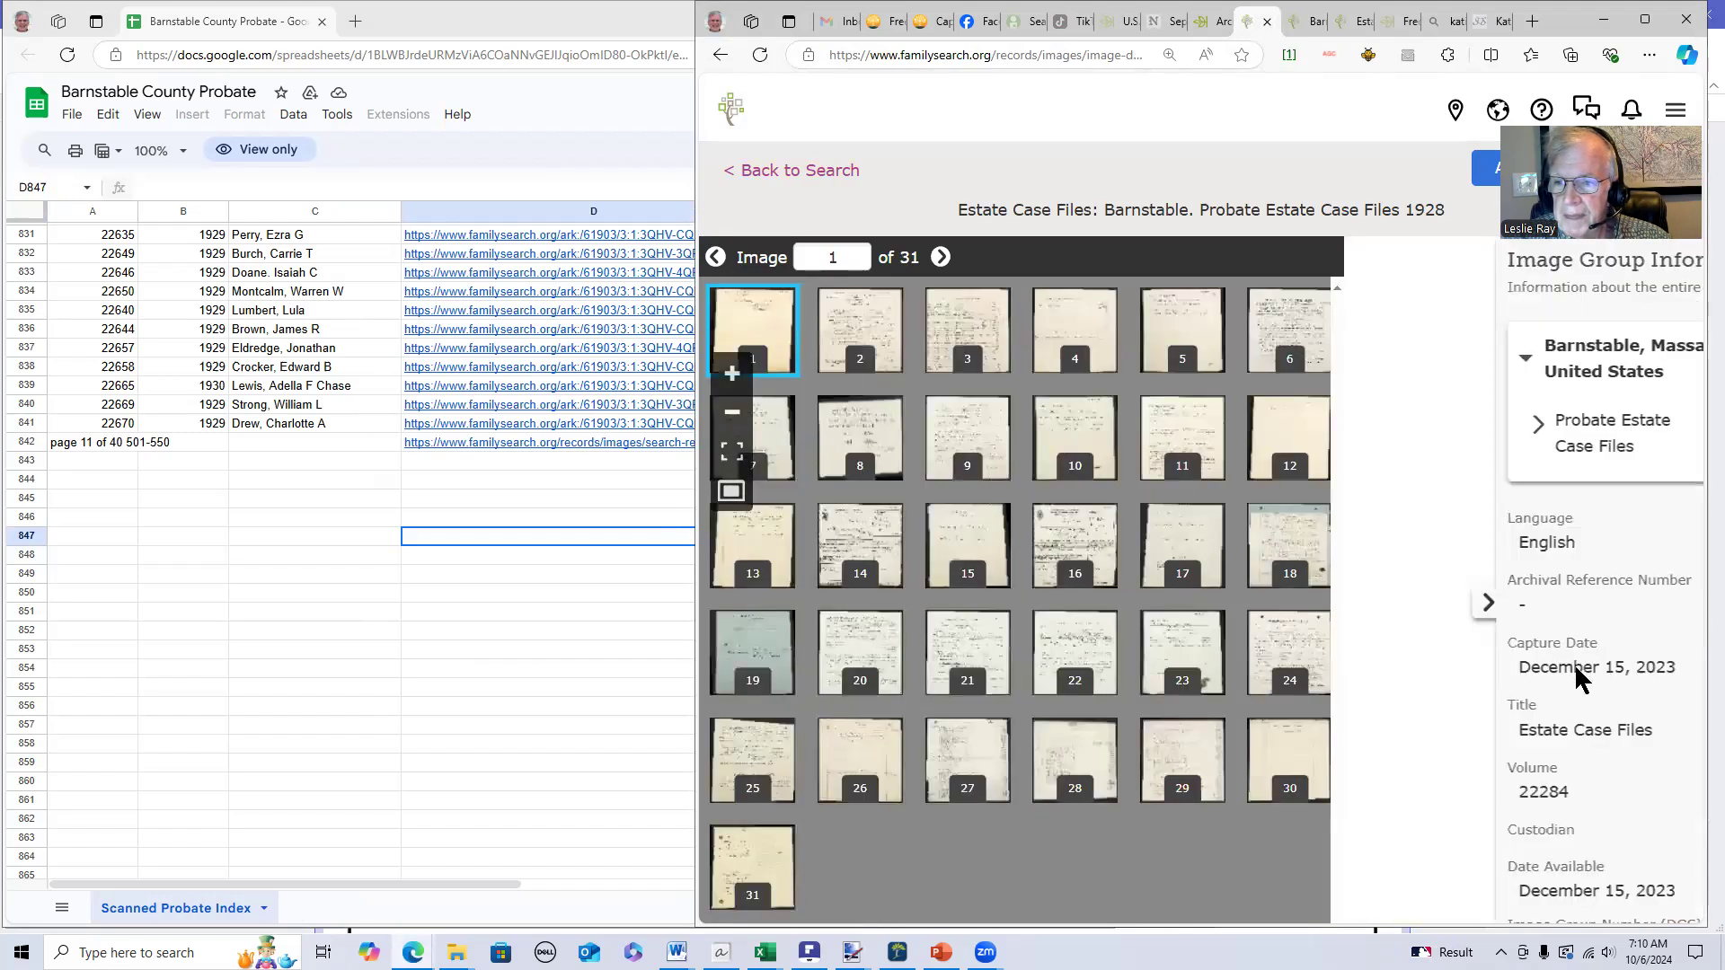
{"action": "scroll", "coordinate": [1573, 664], "scroll_direction": "down", "scroll_amount": 3}
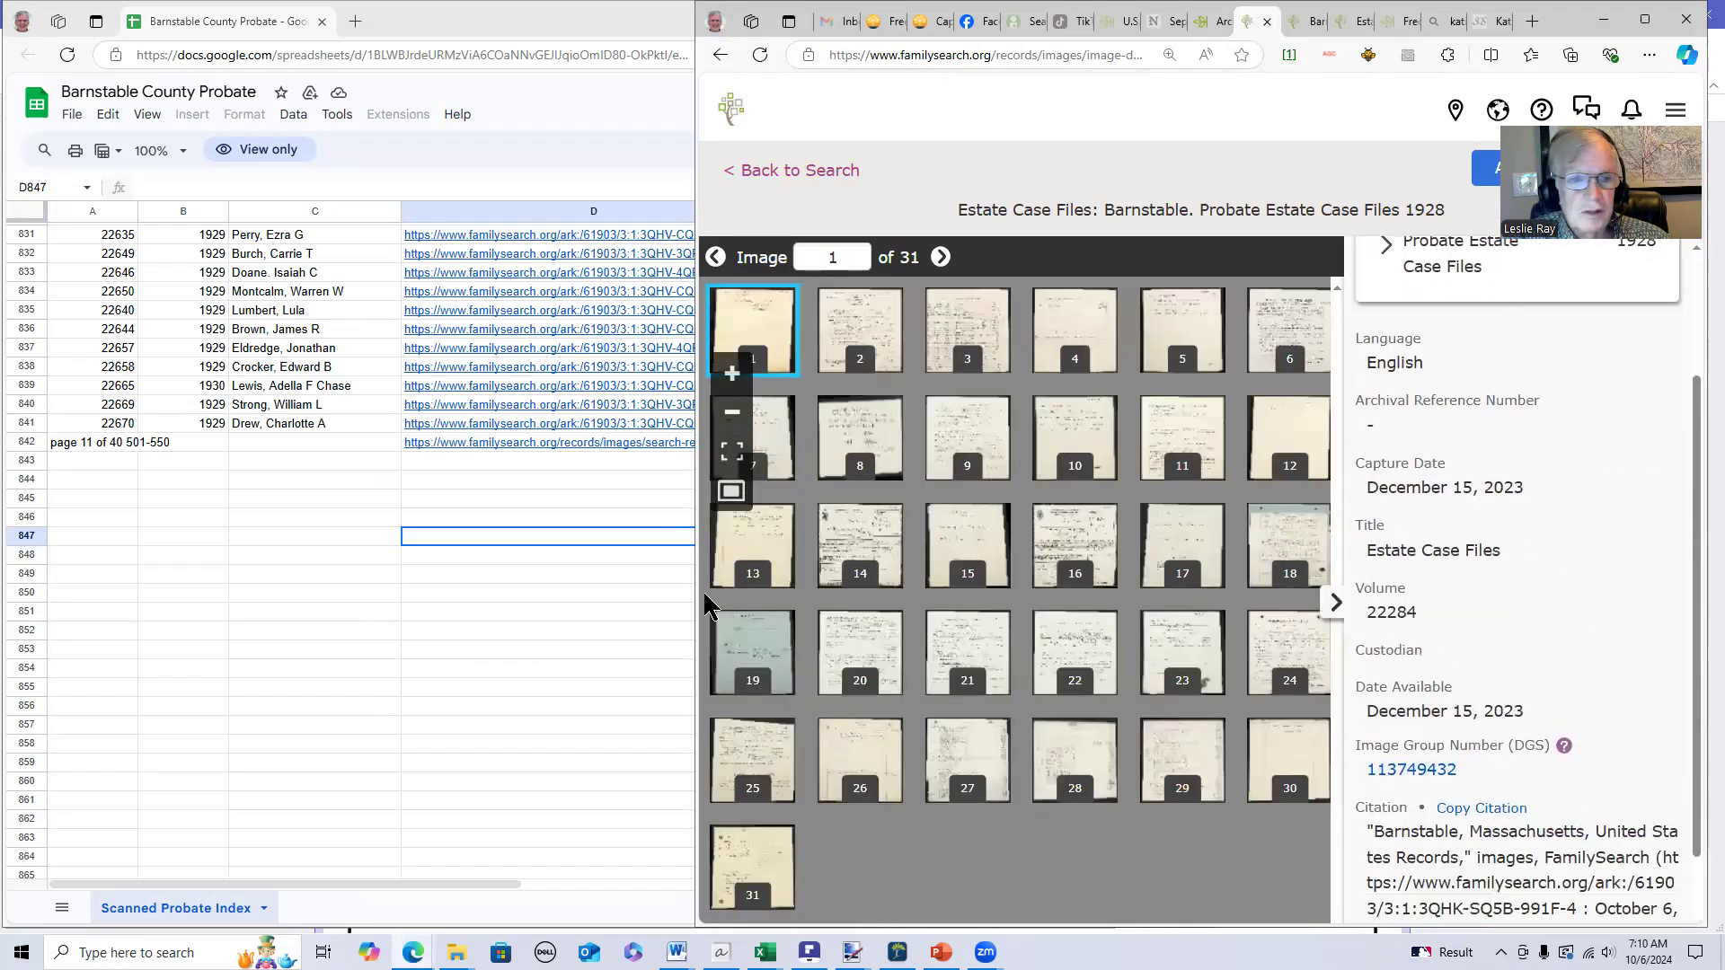
{"action": "left_click", "coordinate": [101, 458]}
{"action": "left_click", "coordinate": [101, 461]}
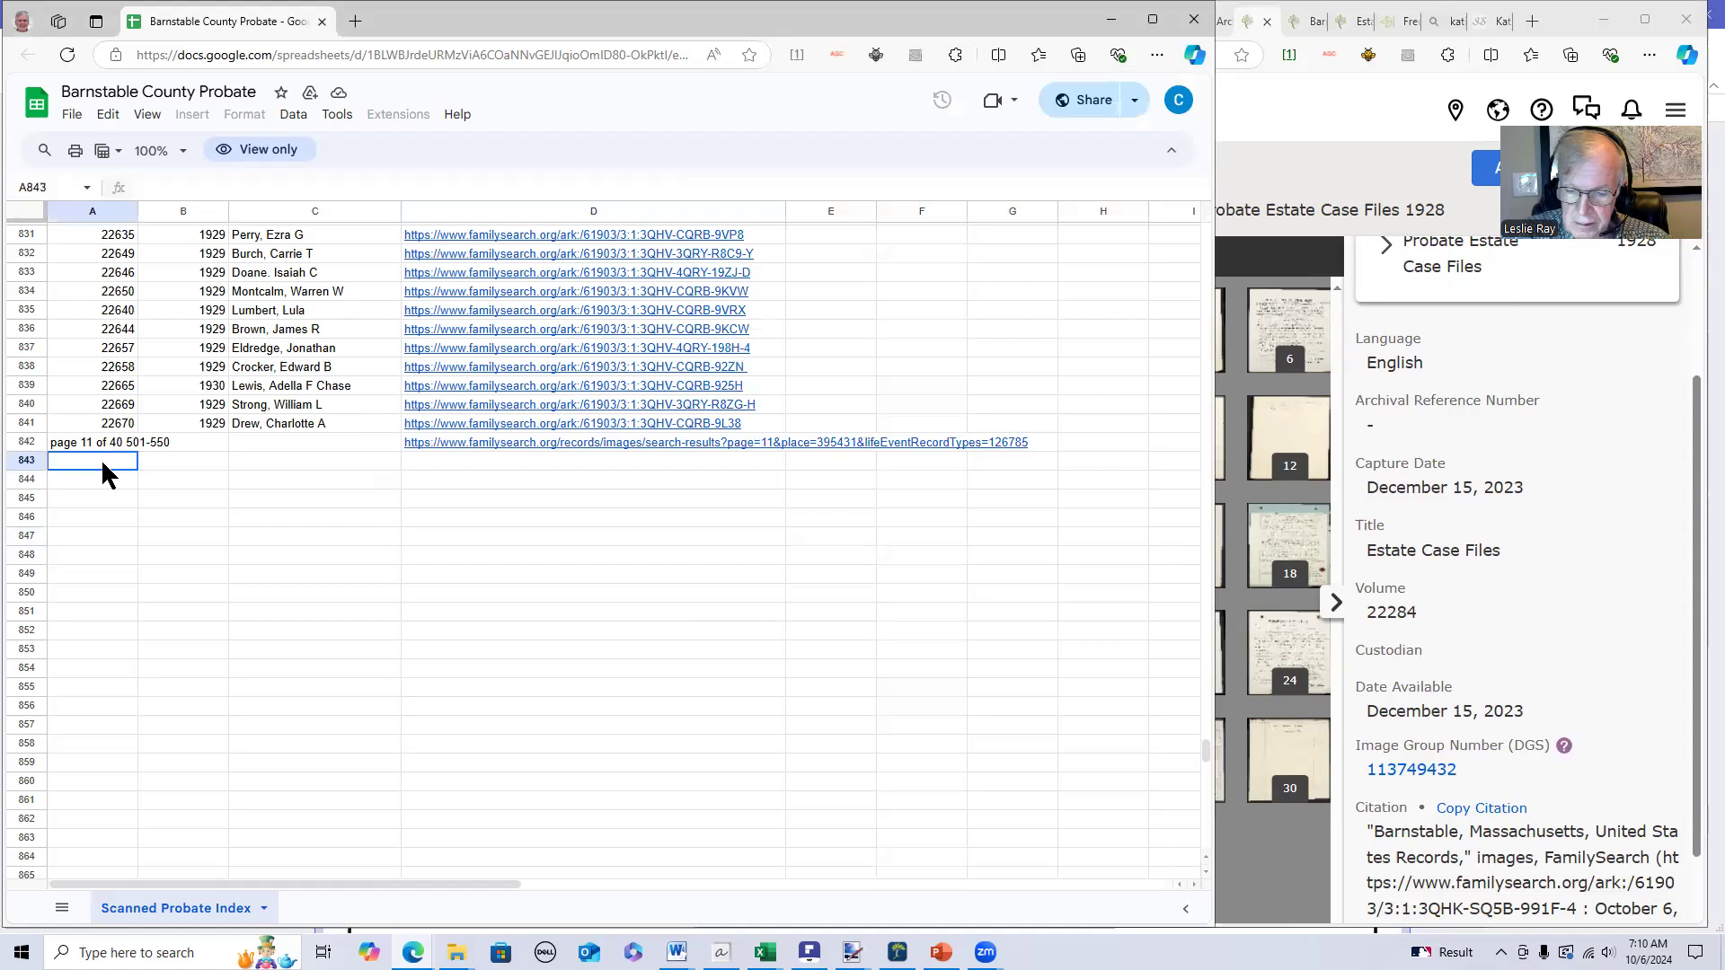
- Reopen the probate index under the Google account that has editing access
{"action": "left_click", "coordinate": [185, 468]}
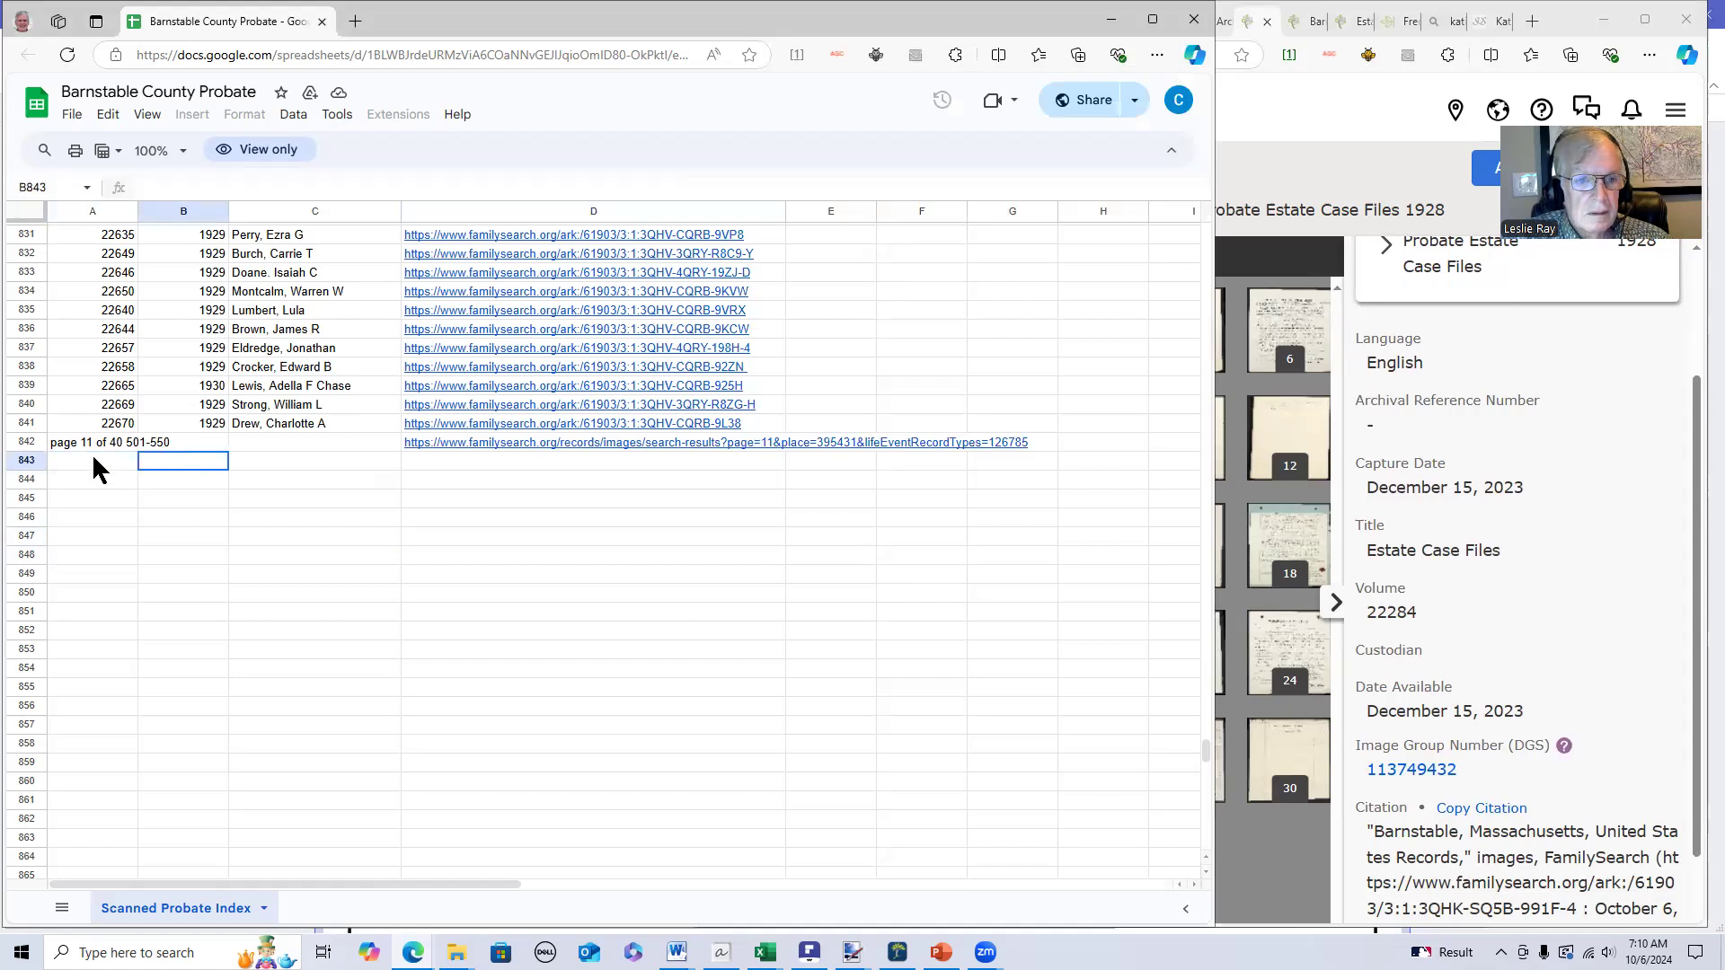
{"action": "left_click", "coordinate": [1179, 100]}
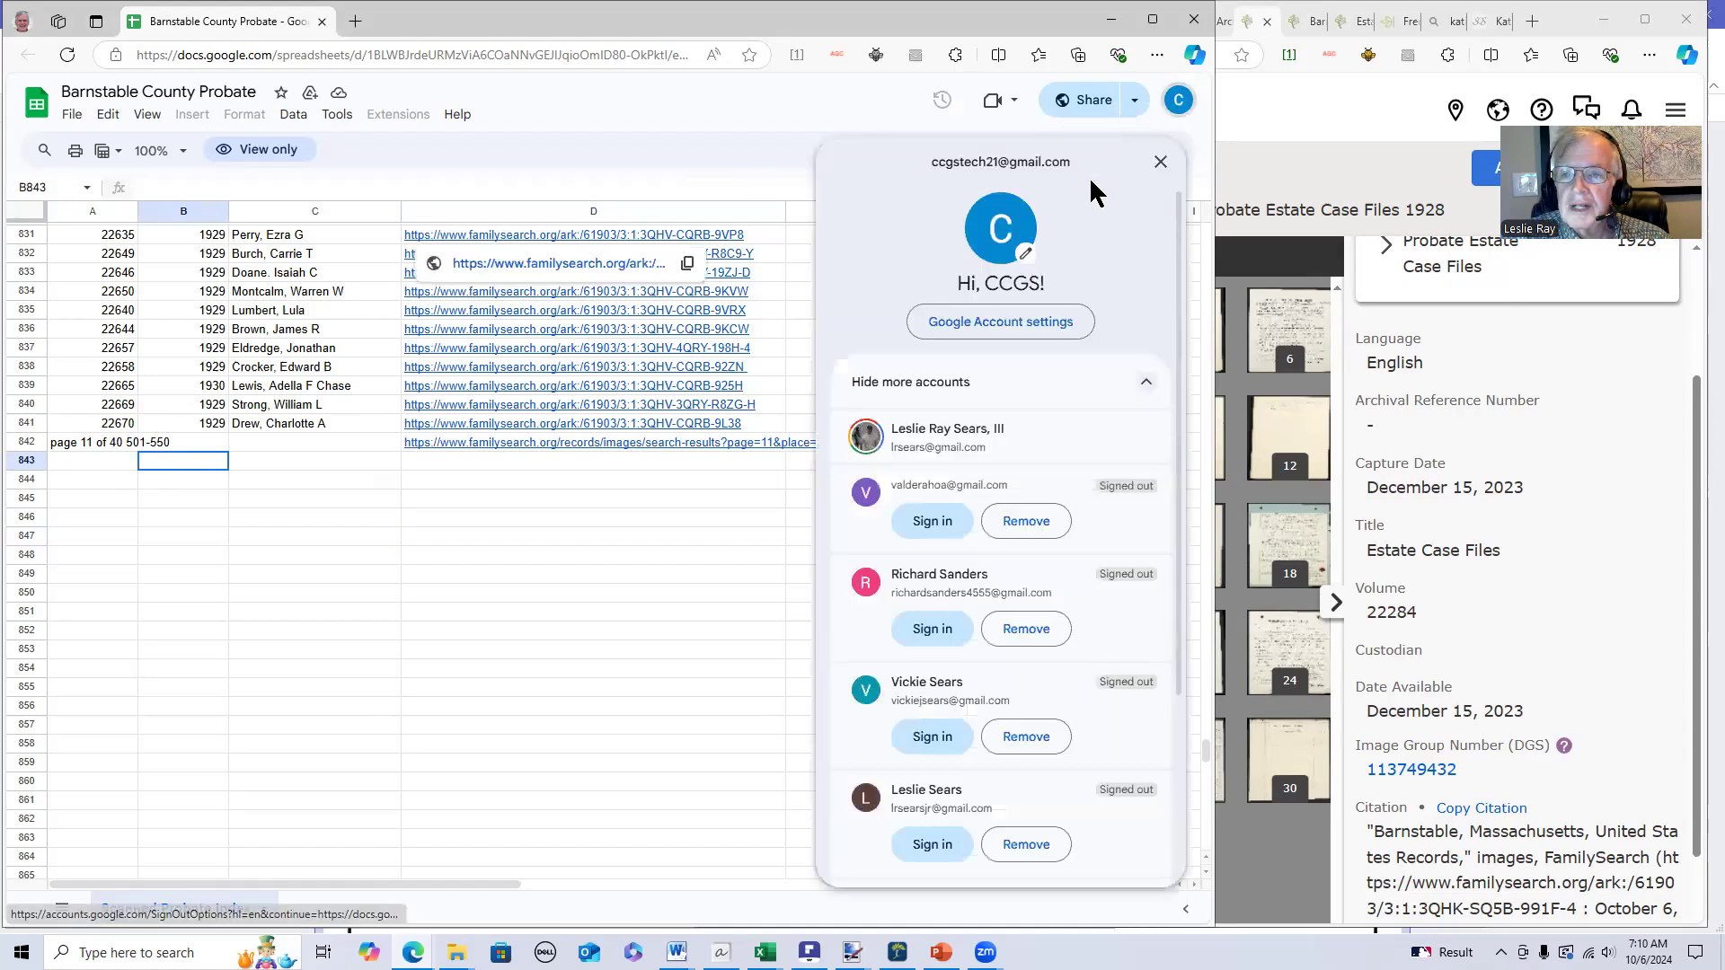
{"action": "left_click", "coordinate": [946, 435]}
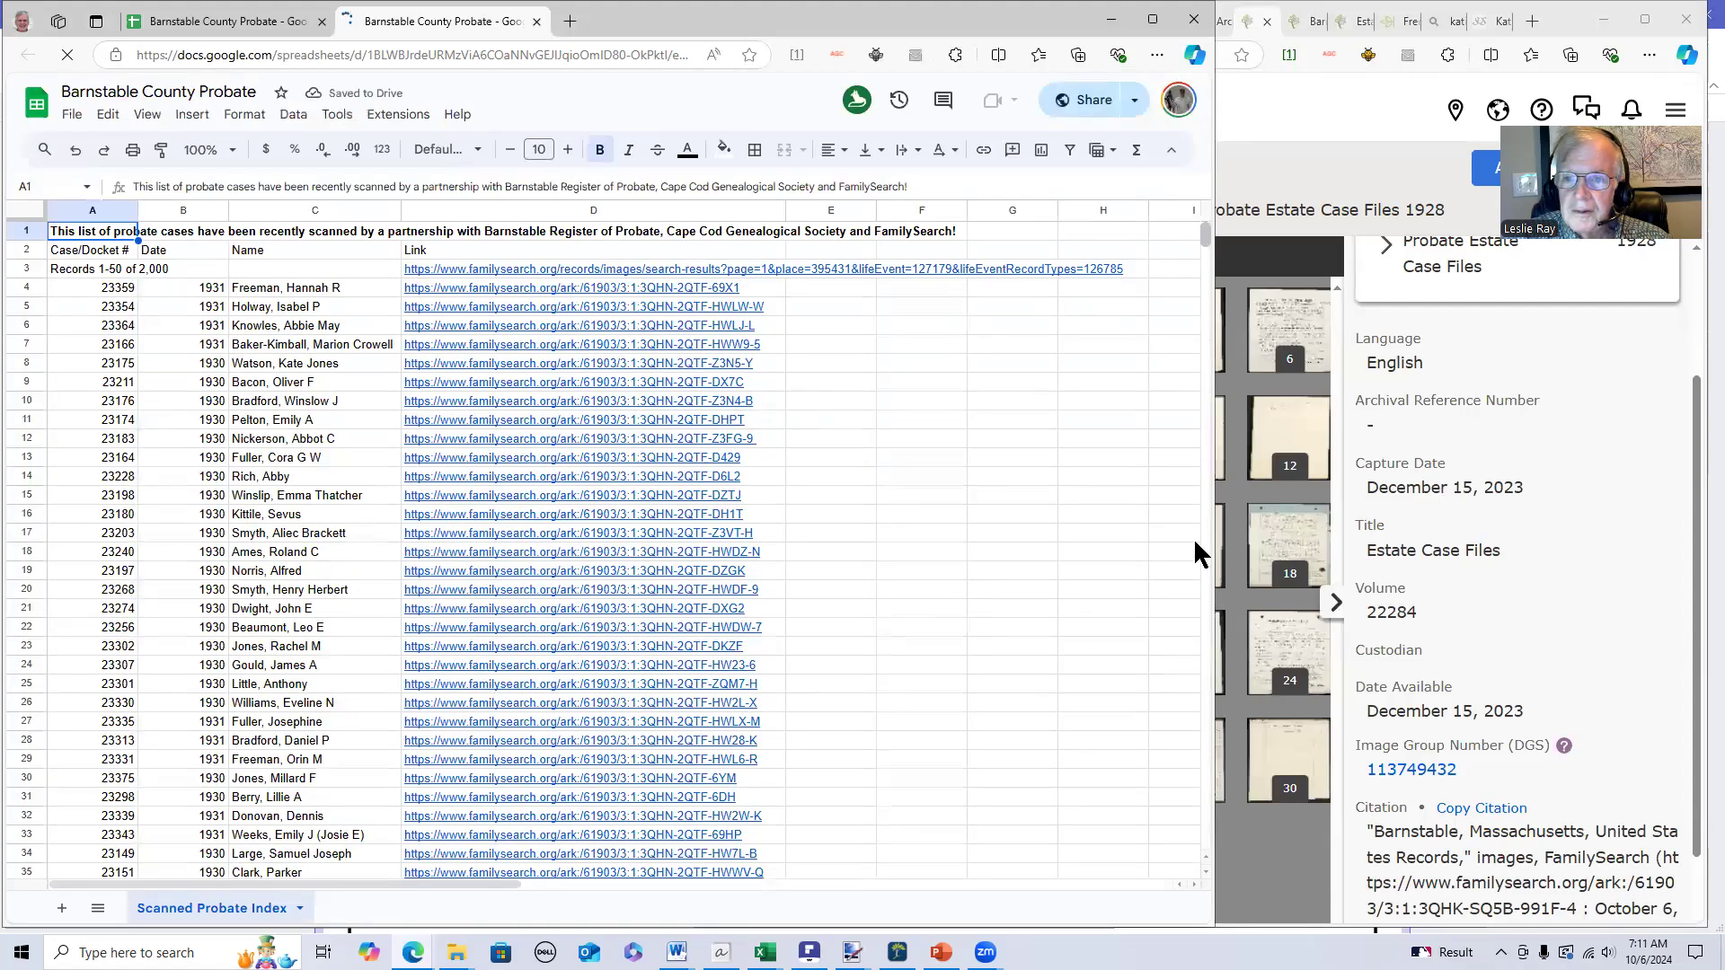
{"action": "scroll", "coordinate": [1193, 552], "scroll_direction": "down", "scroll_amount": 15}
{"action": "scroll", "coordinate": [1213, 648], "scroll_direction": "down", "scroll_amount": 15}
{"action": "scroll", "coordinate": [1159, 729], "scroll_direction": "down", "scroll_amount": 10}
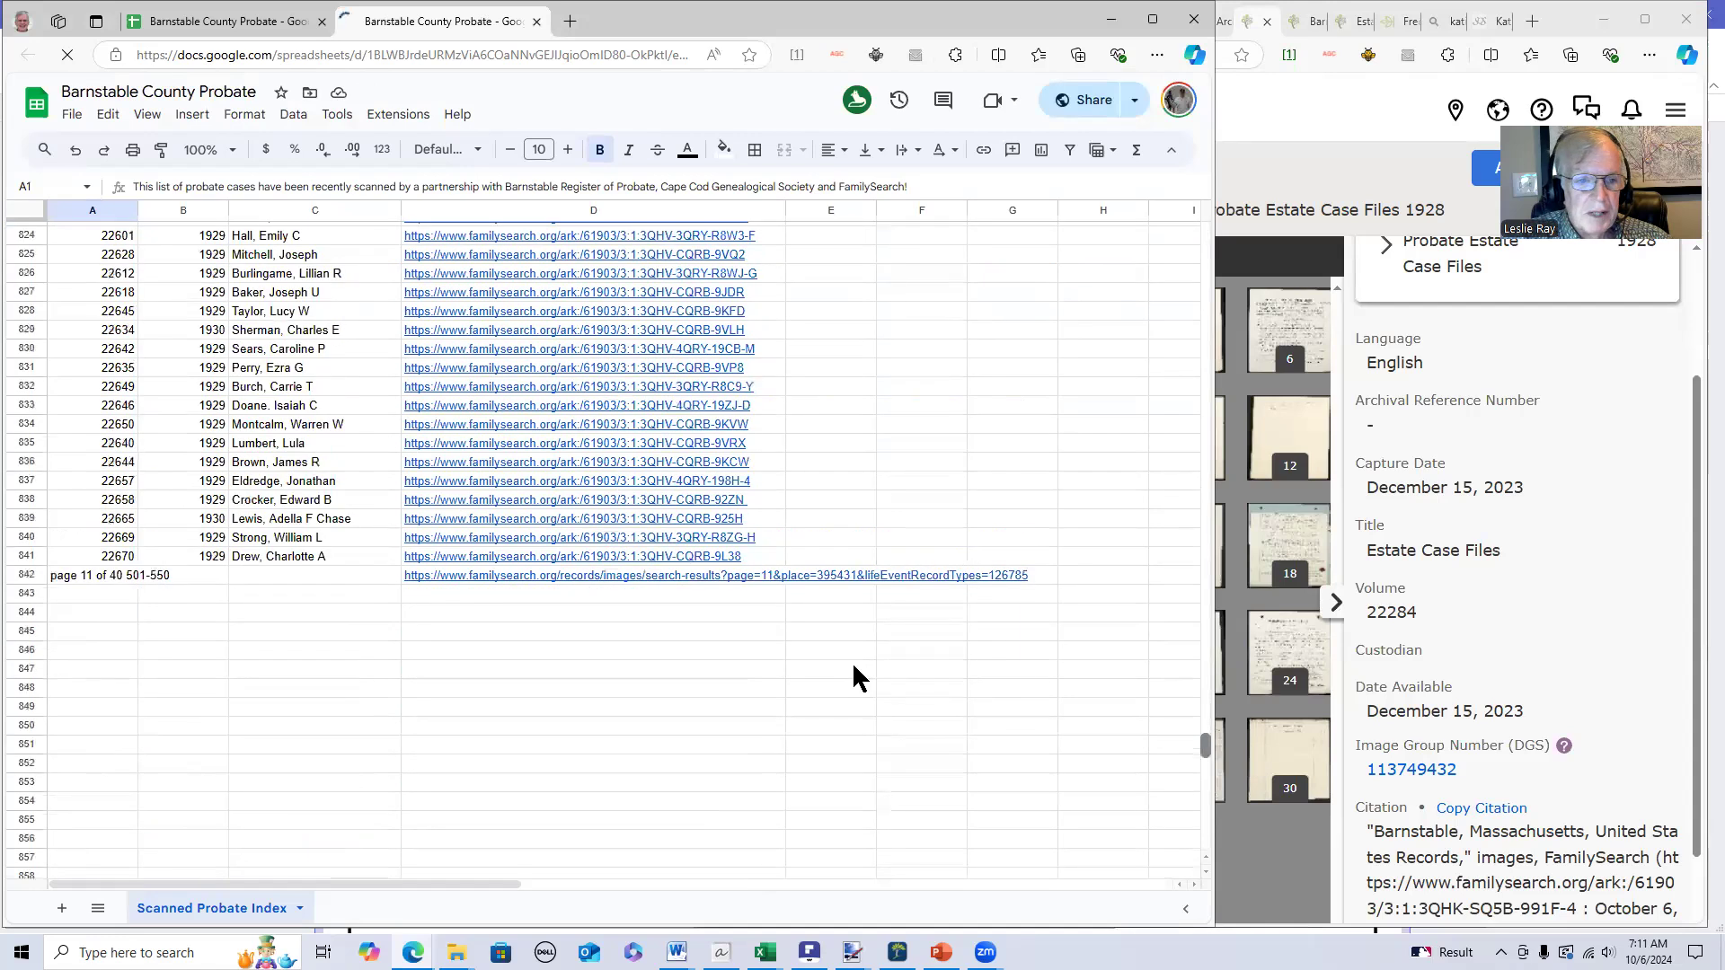
- Enter case number 22284 and year 1928 in row 843
{"action": "left_click", "coordinate": [95, 594]}
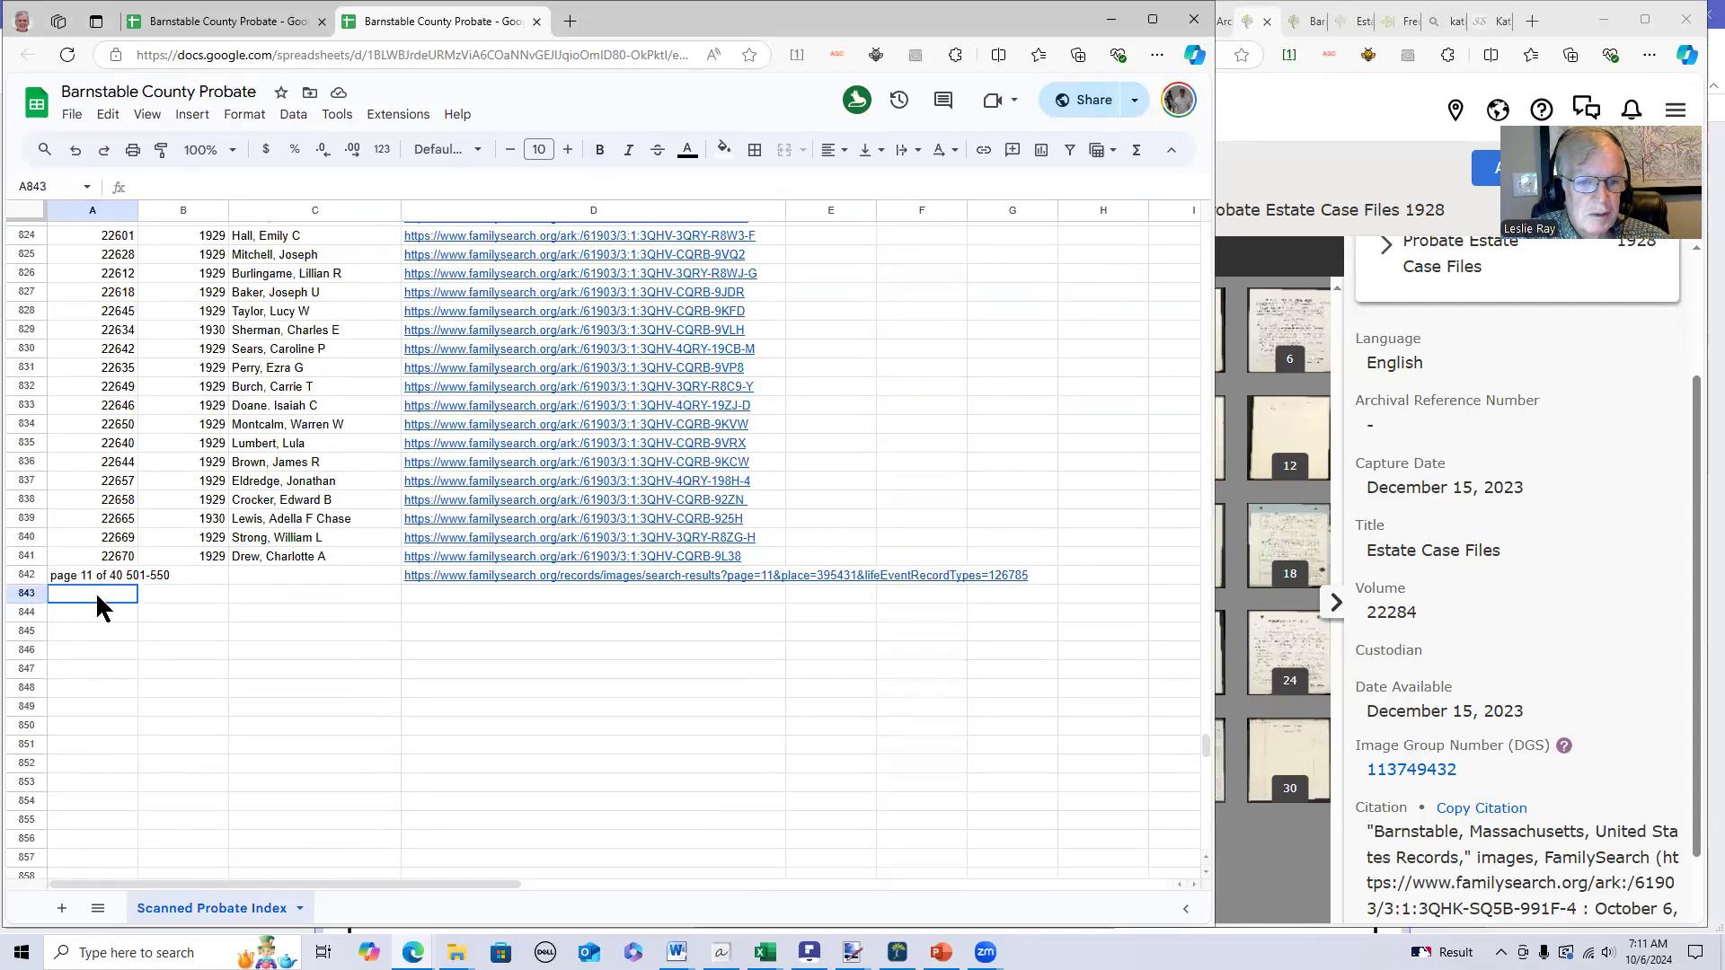
{"action": "type", "text": "22284"}
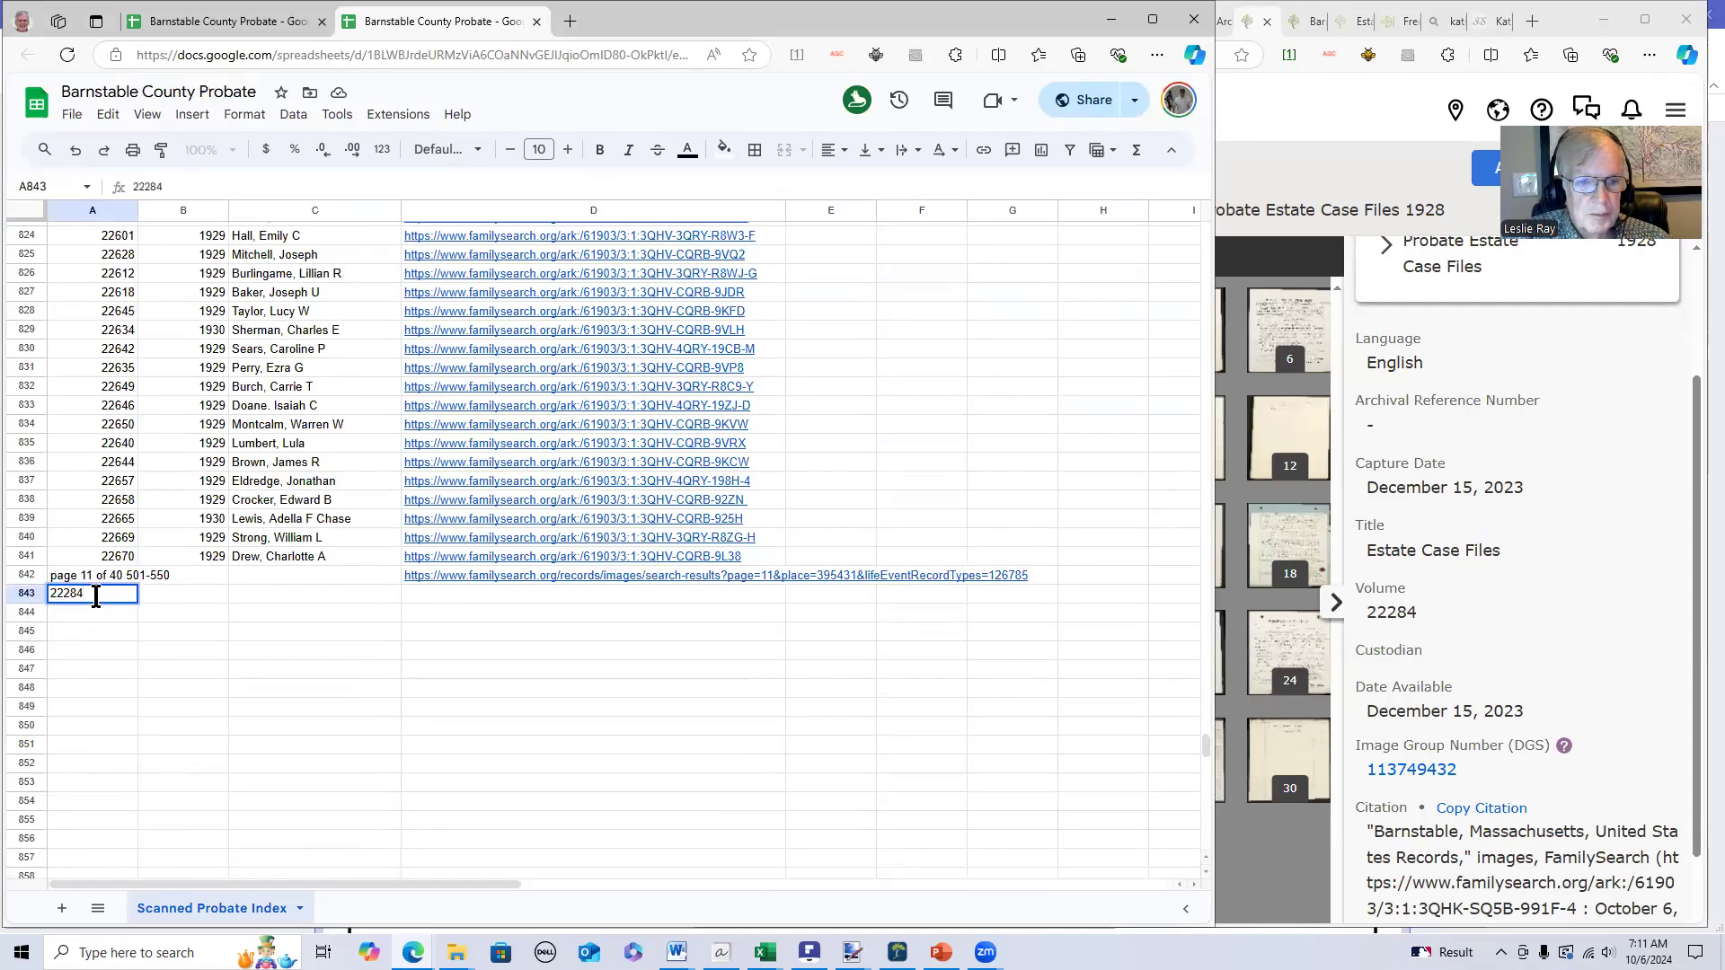
{"action": "key", "text": "Tab"}
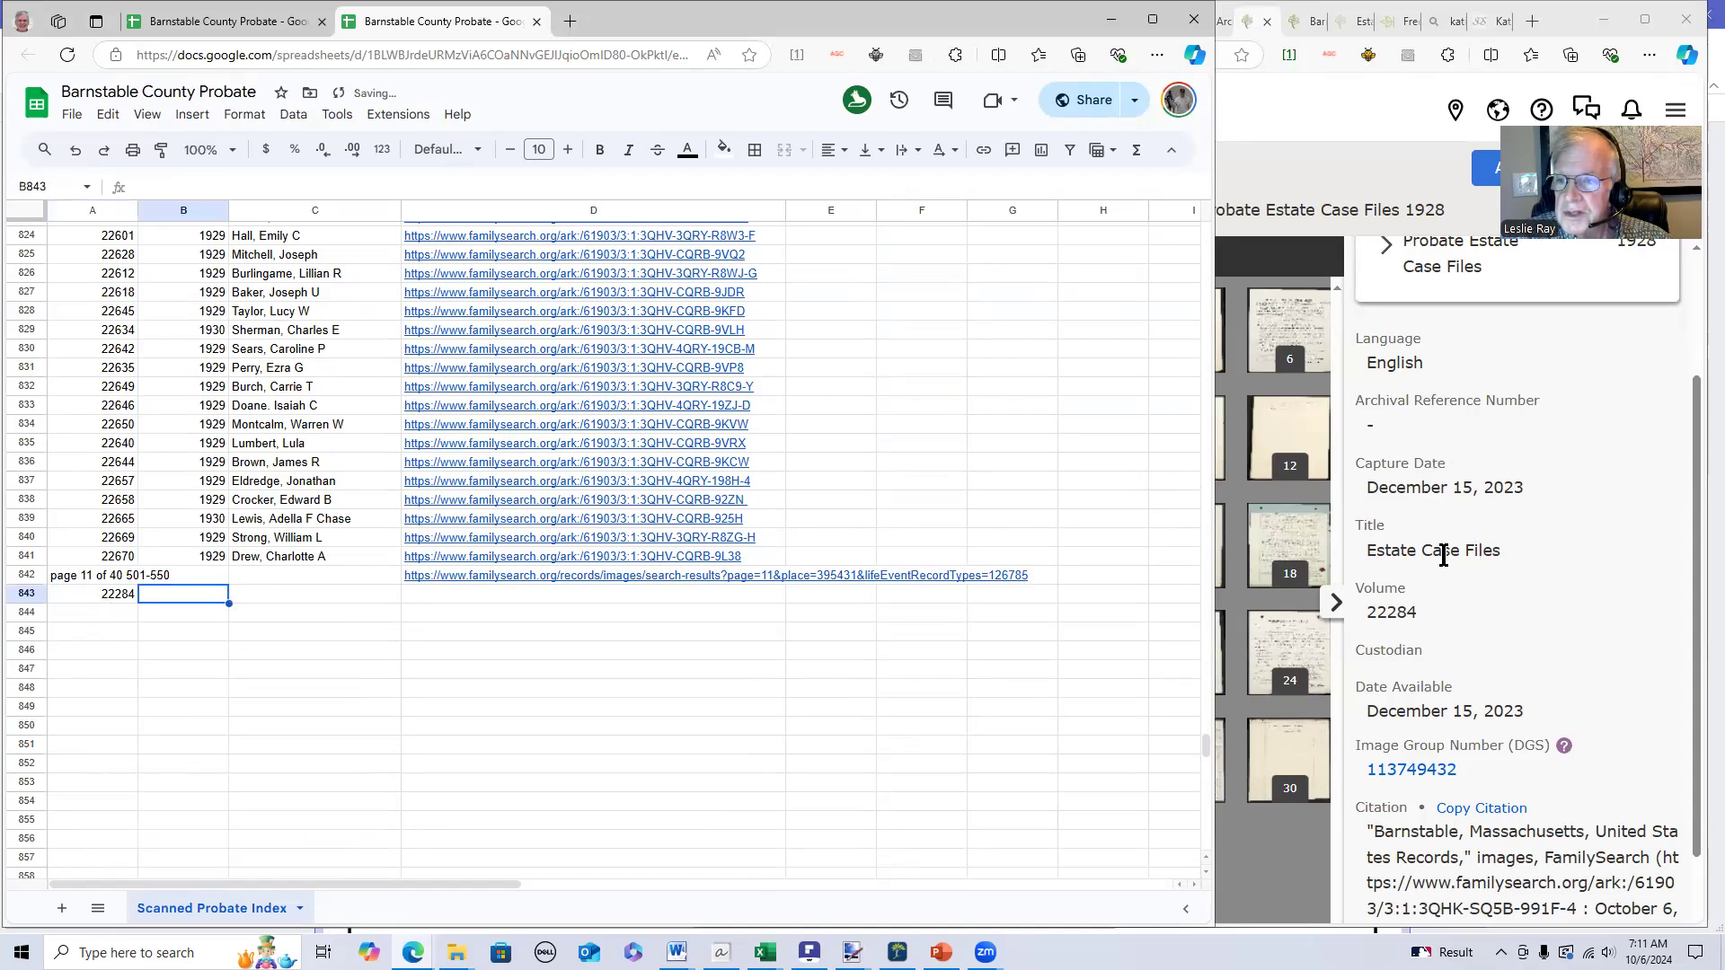
{"action": "scroll", "coordinate": [1513, 520], "scroll_direction": "up", "scroll_amount": 2}
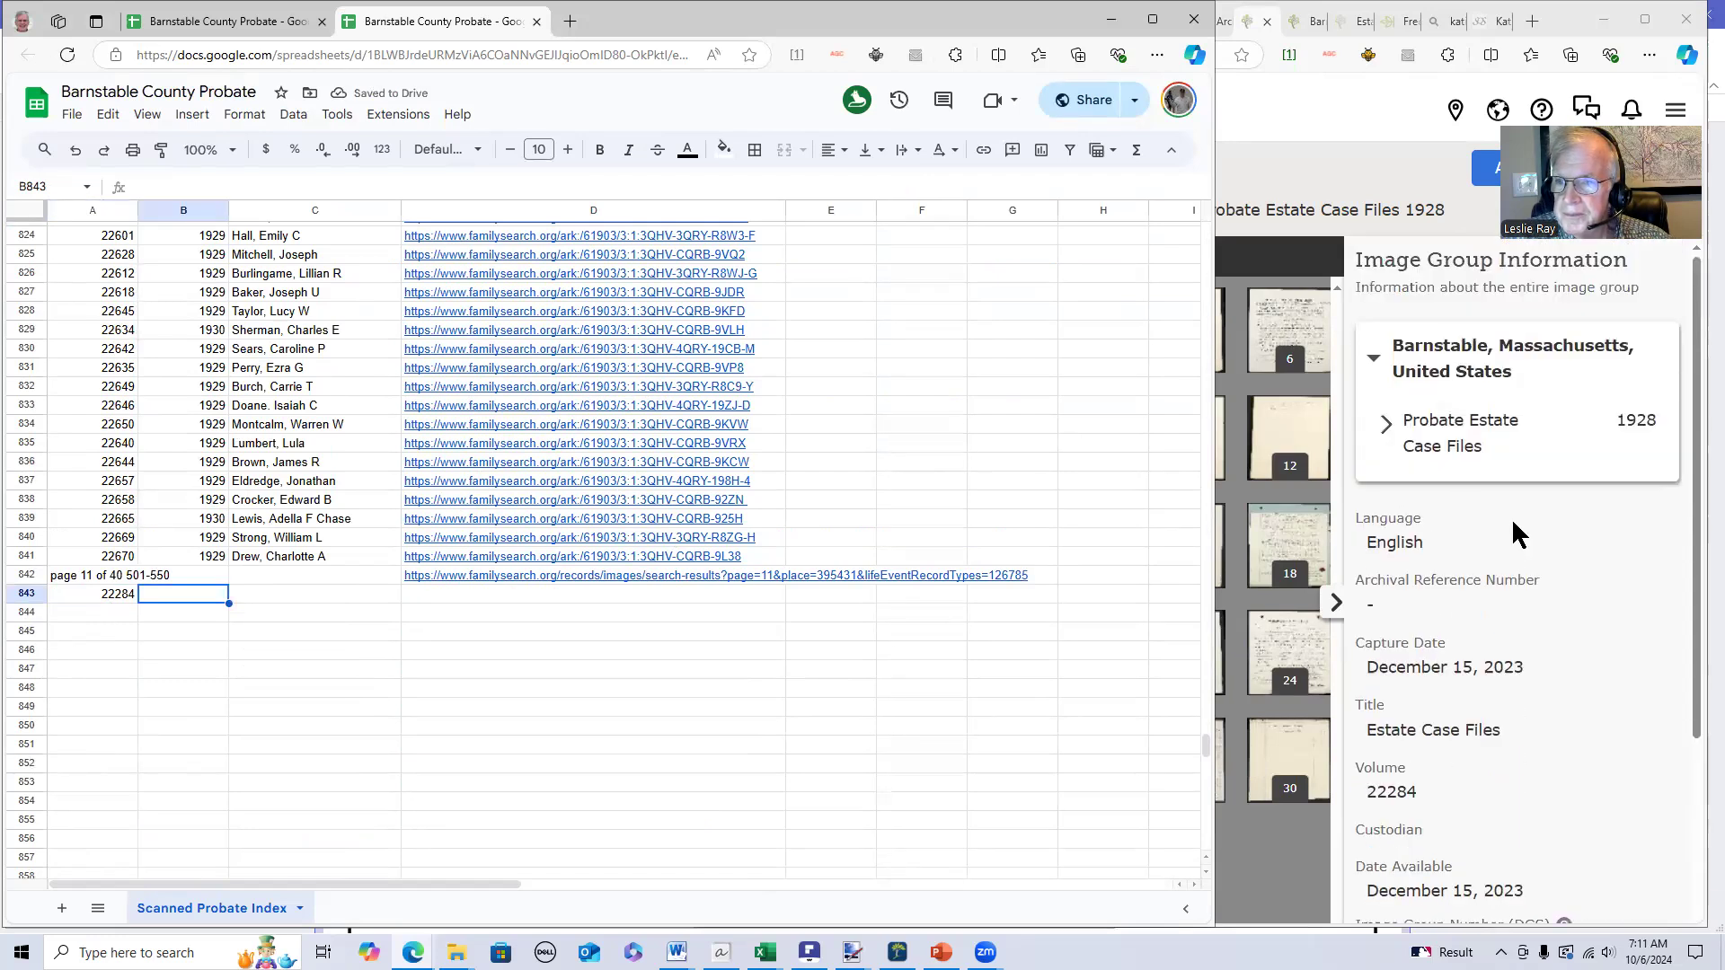
{"action": "scroll", "coordinate": [1511, 520], "scroll_direction": "down", "scroll_amount": 3}
{"action": "scroll", "coordinate": [1549, 498], "scroll_direction": "up", "scroll_amount": 3}
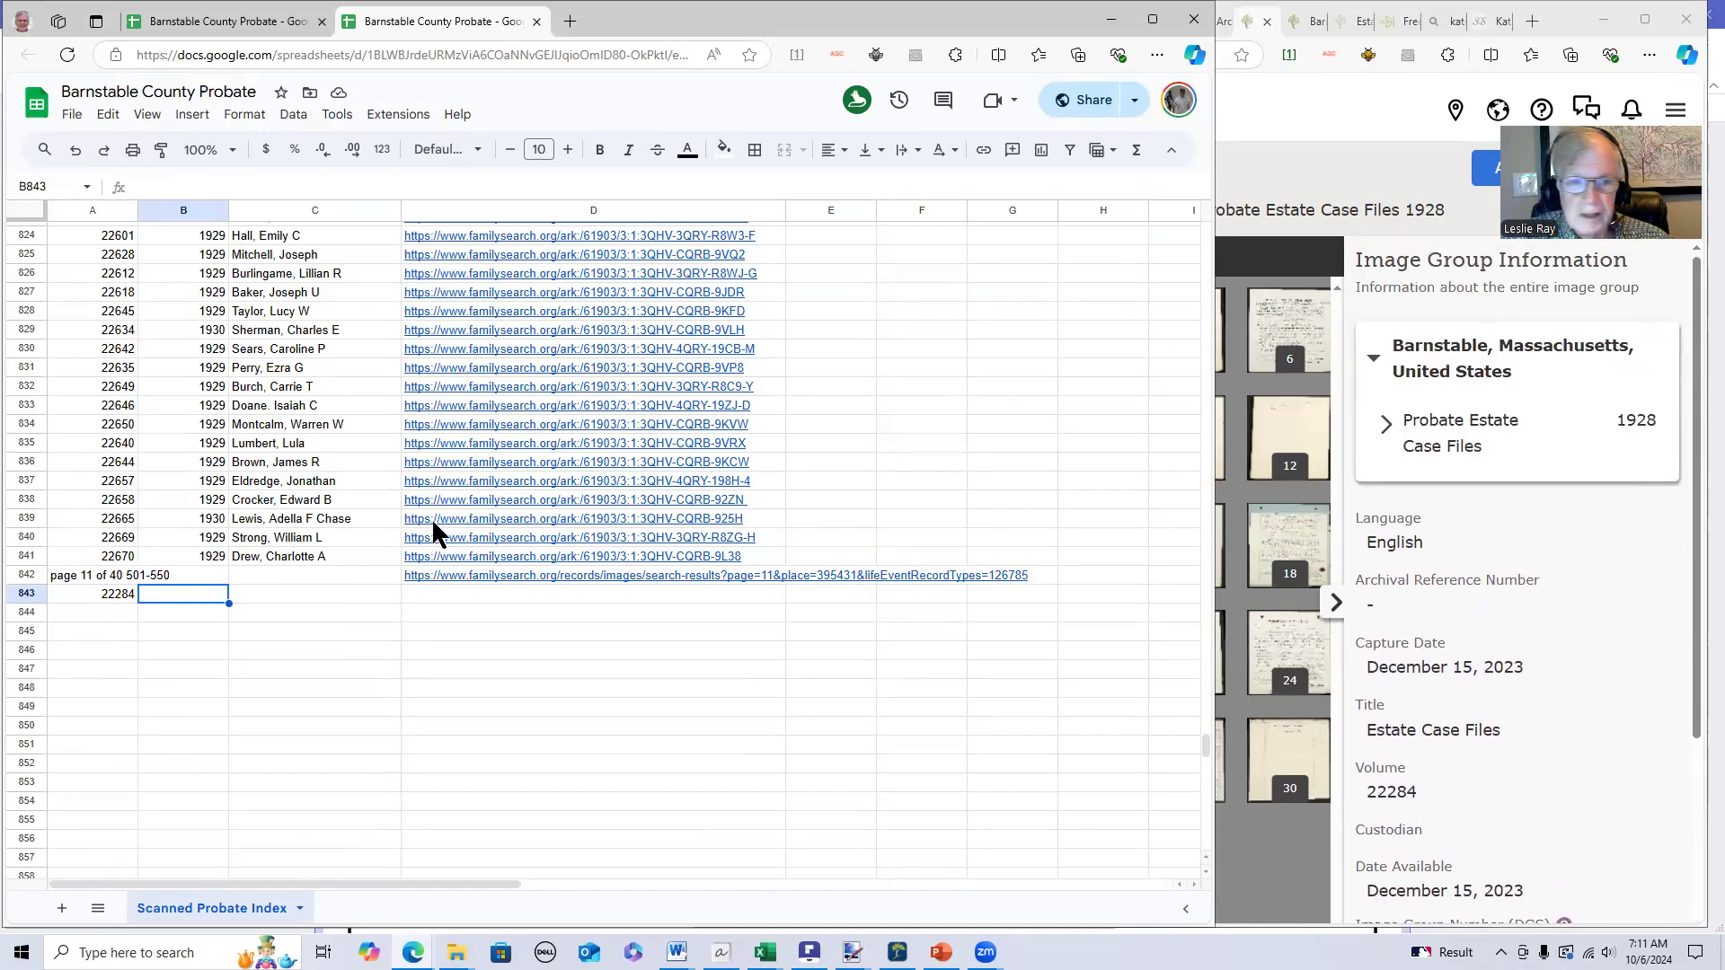
{"action": "type", "text": "1928"}
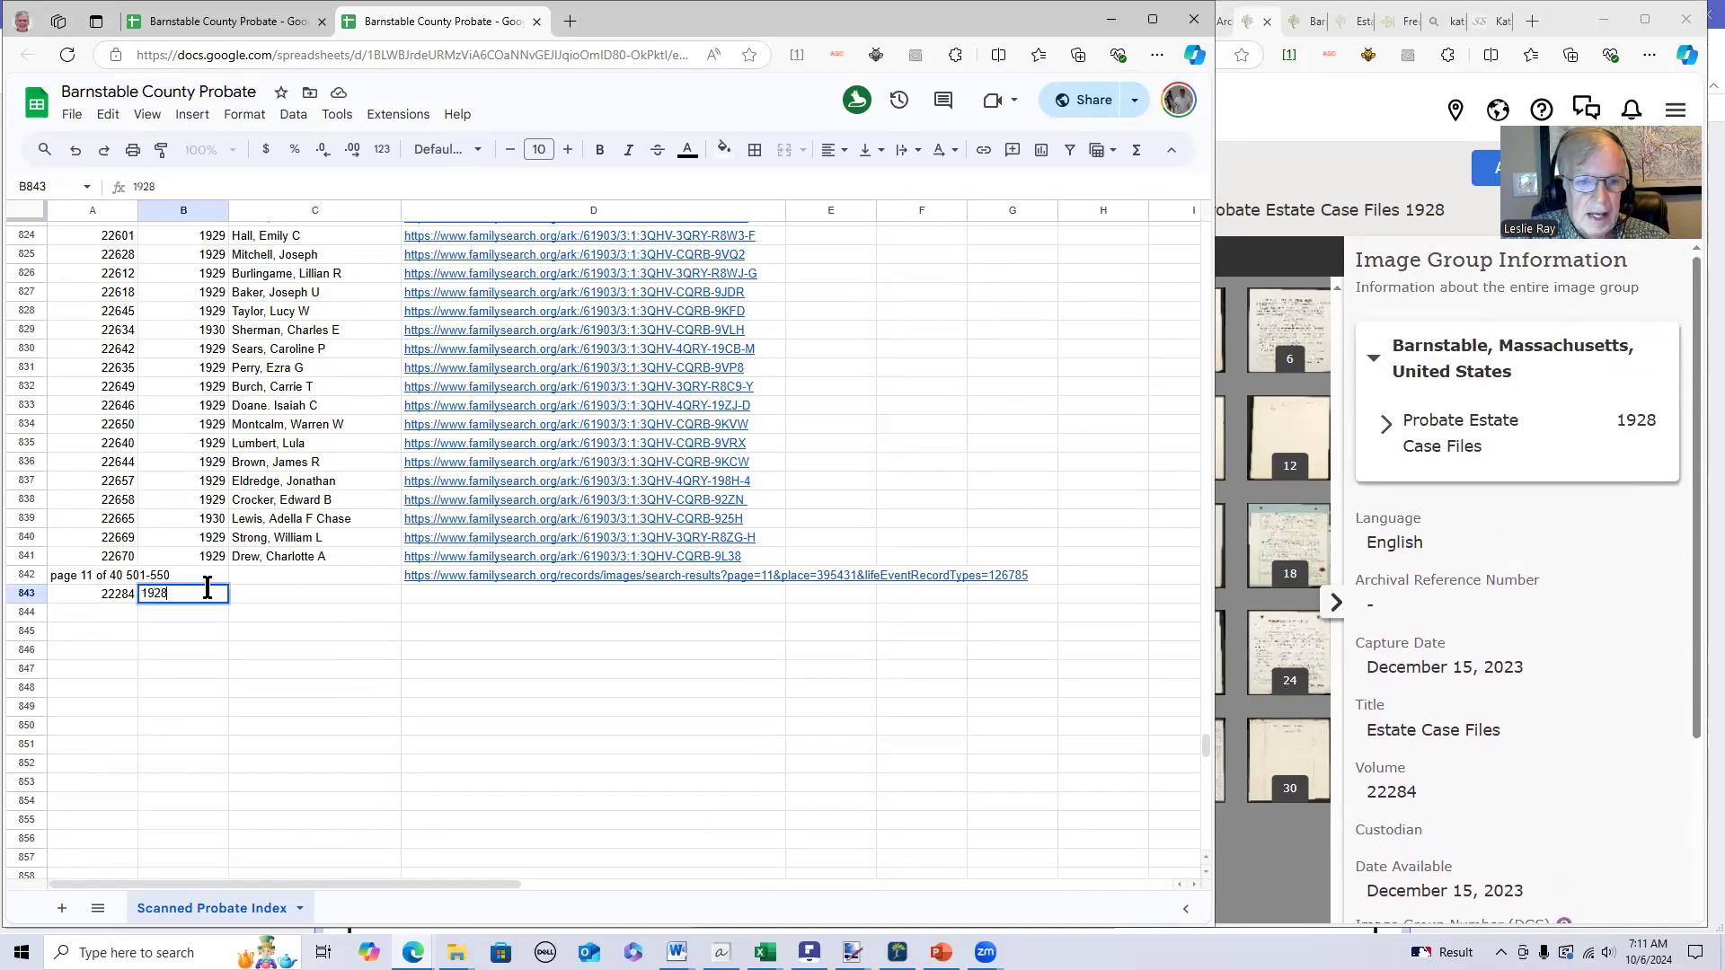
{"action": "key", "text": "Tab"}
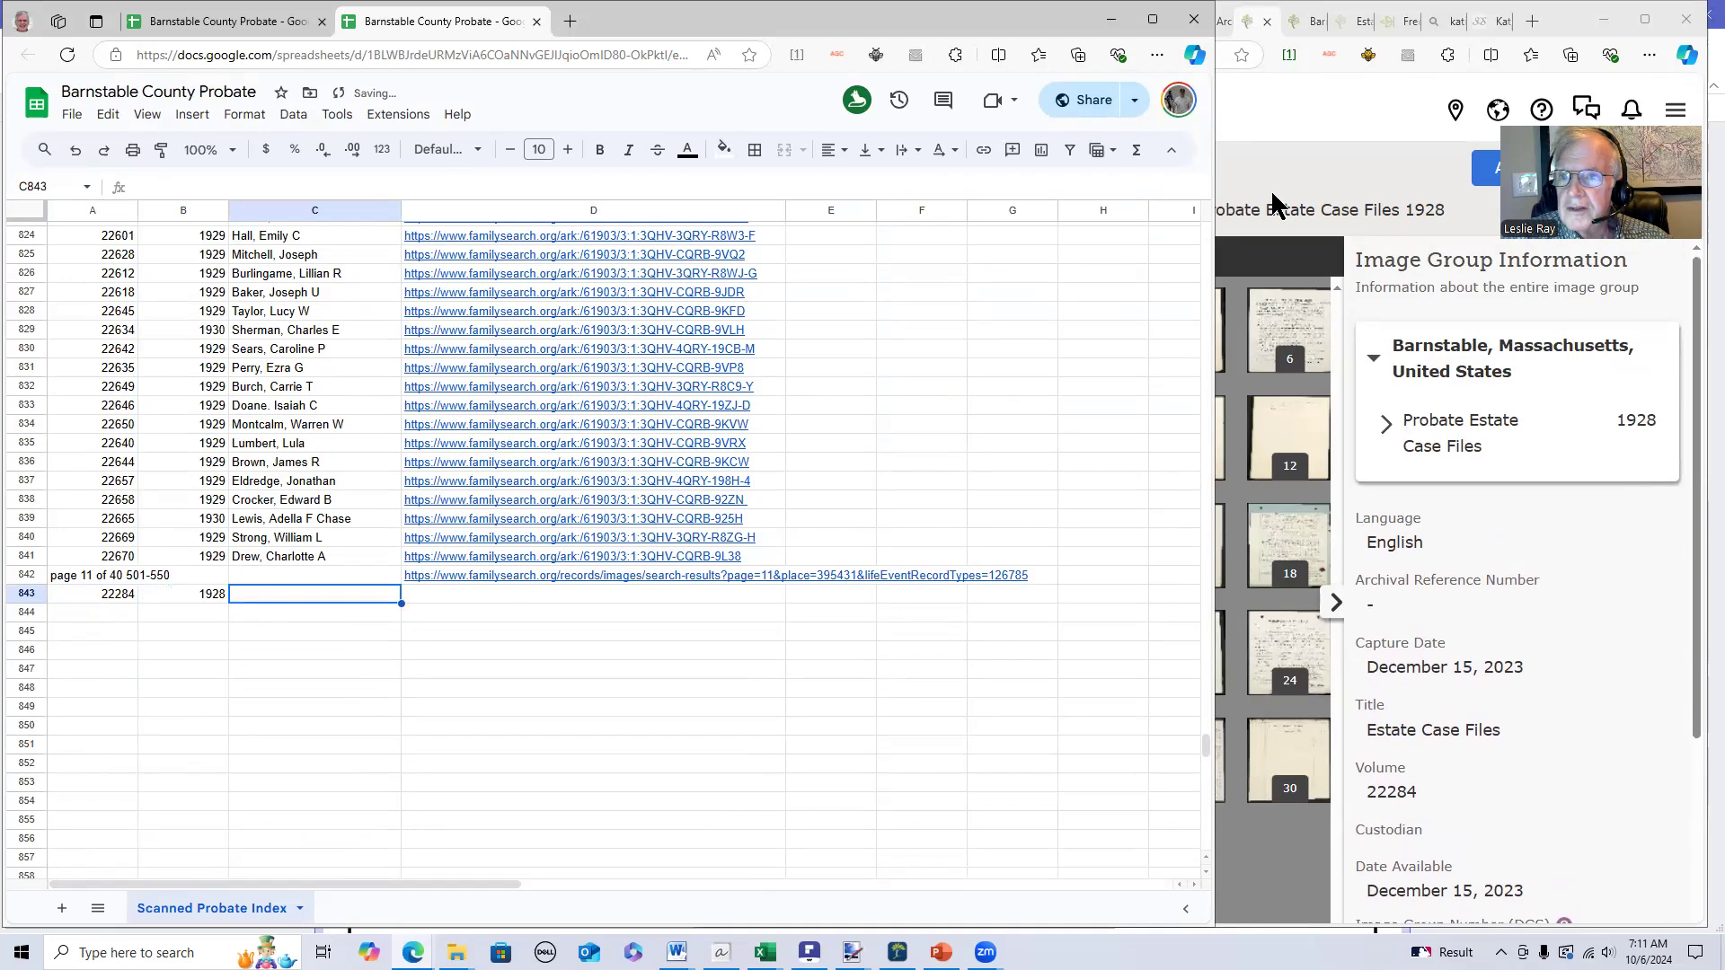
{"action": "left_click", "coordinate": [1266, 181]}
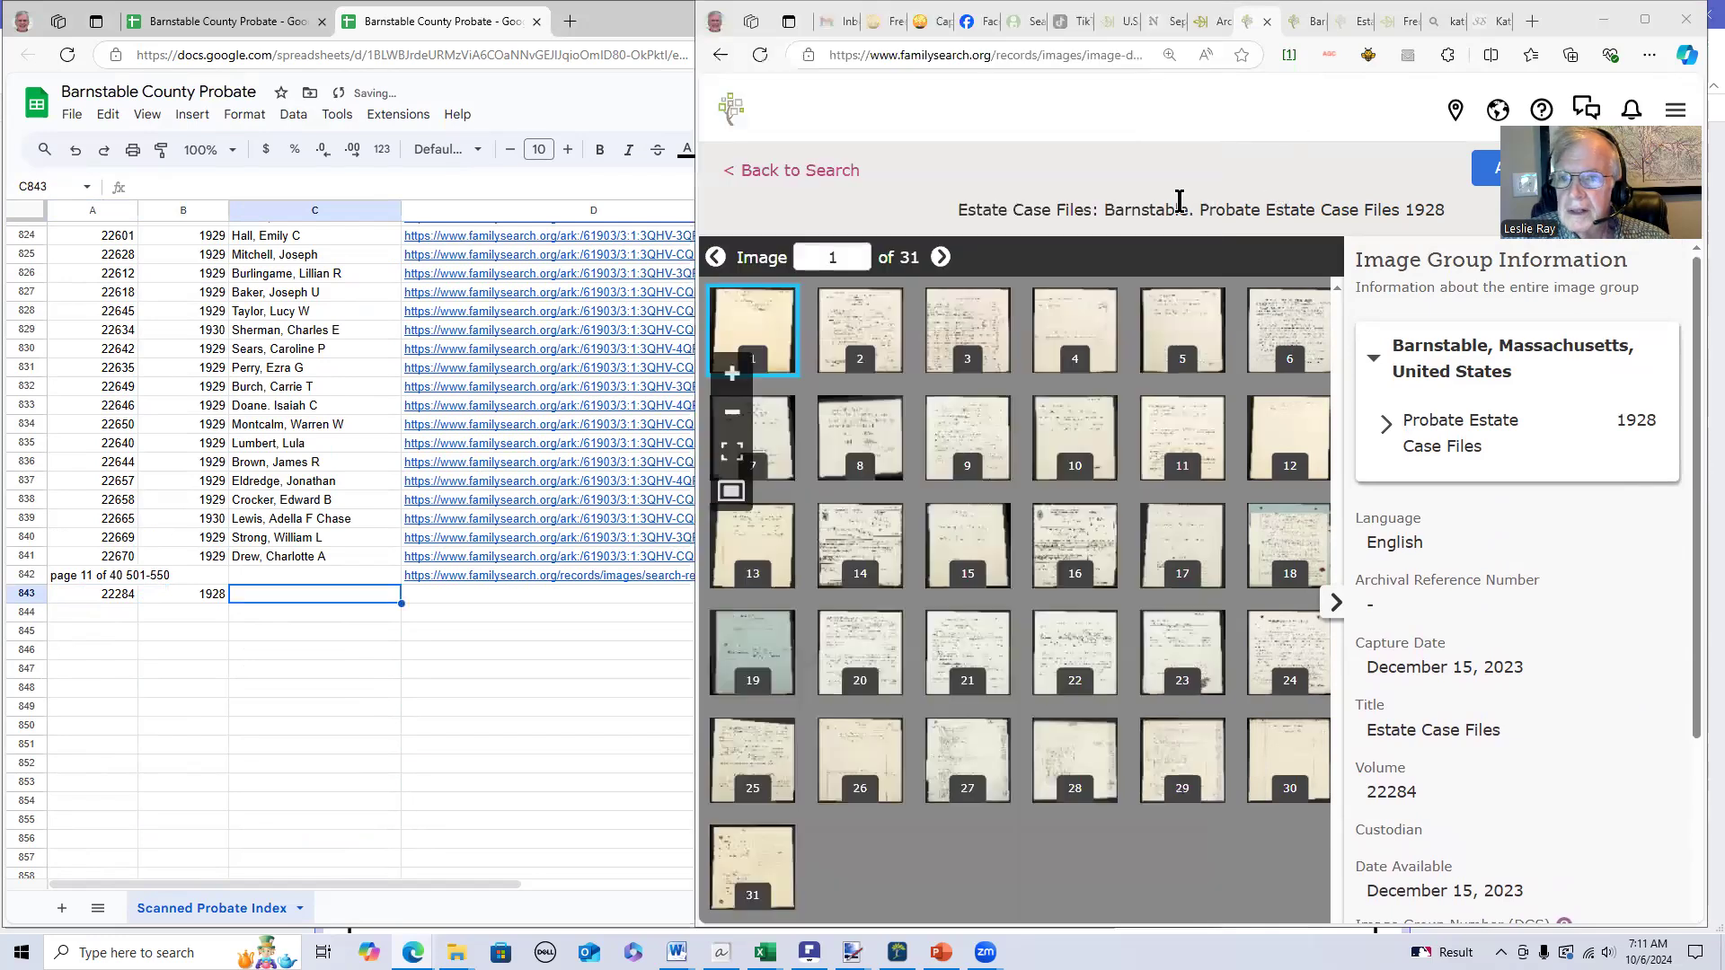
{"action": "left_click", "coordinate": [757, 327]}
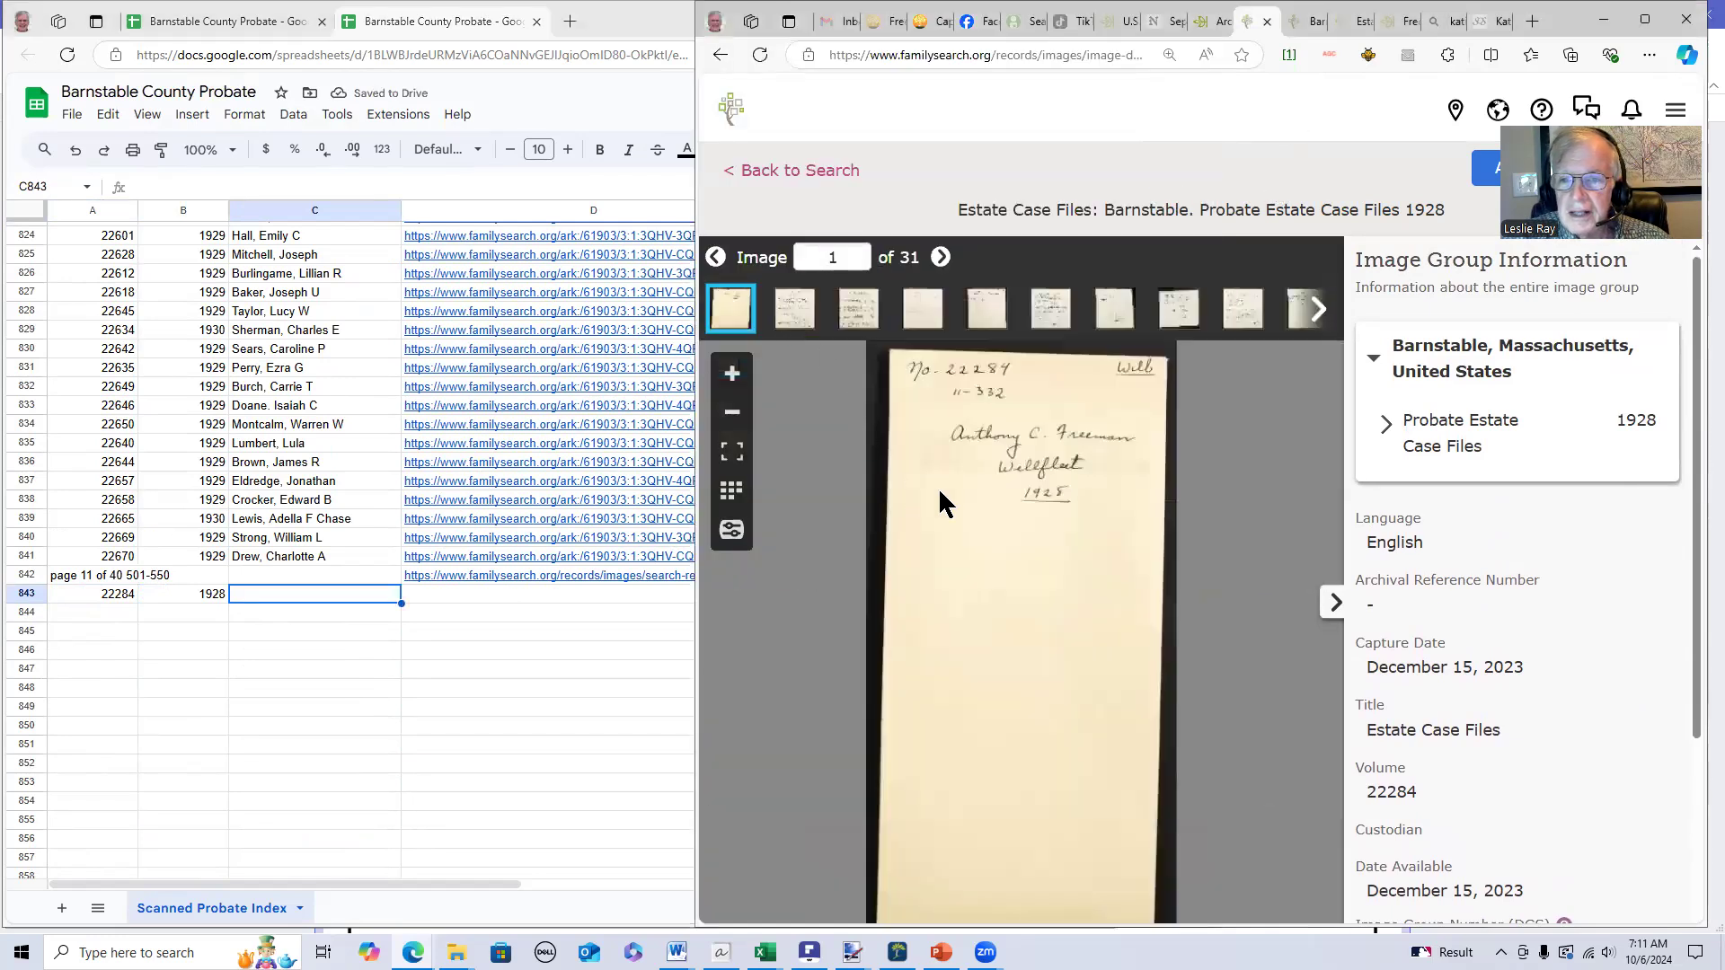
{"action": "scroll", "coordinate": [938, 487], "scroll_direction": "up", "scroll_amount": 3}
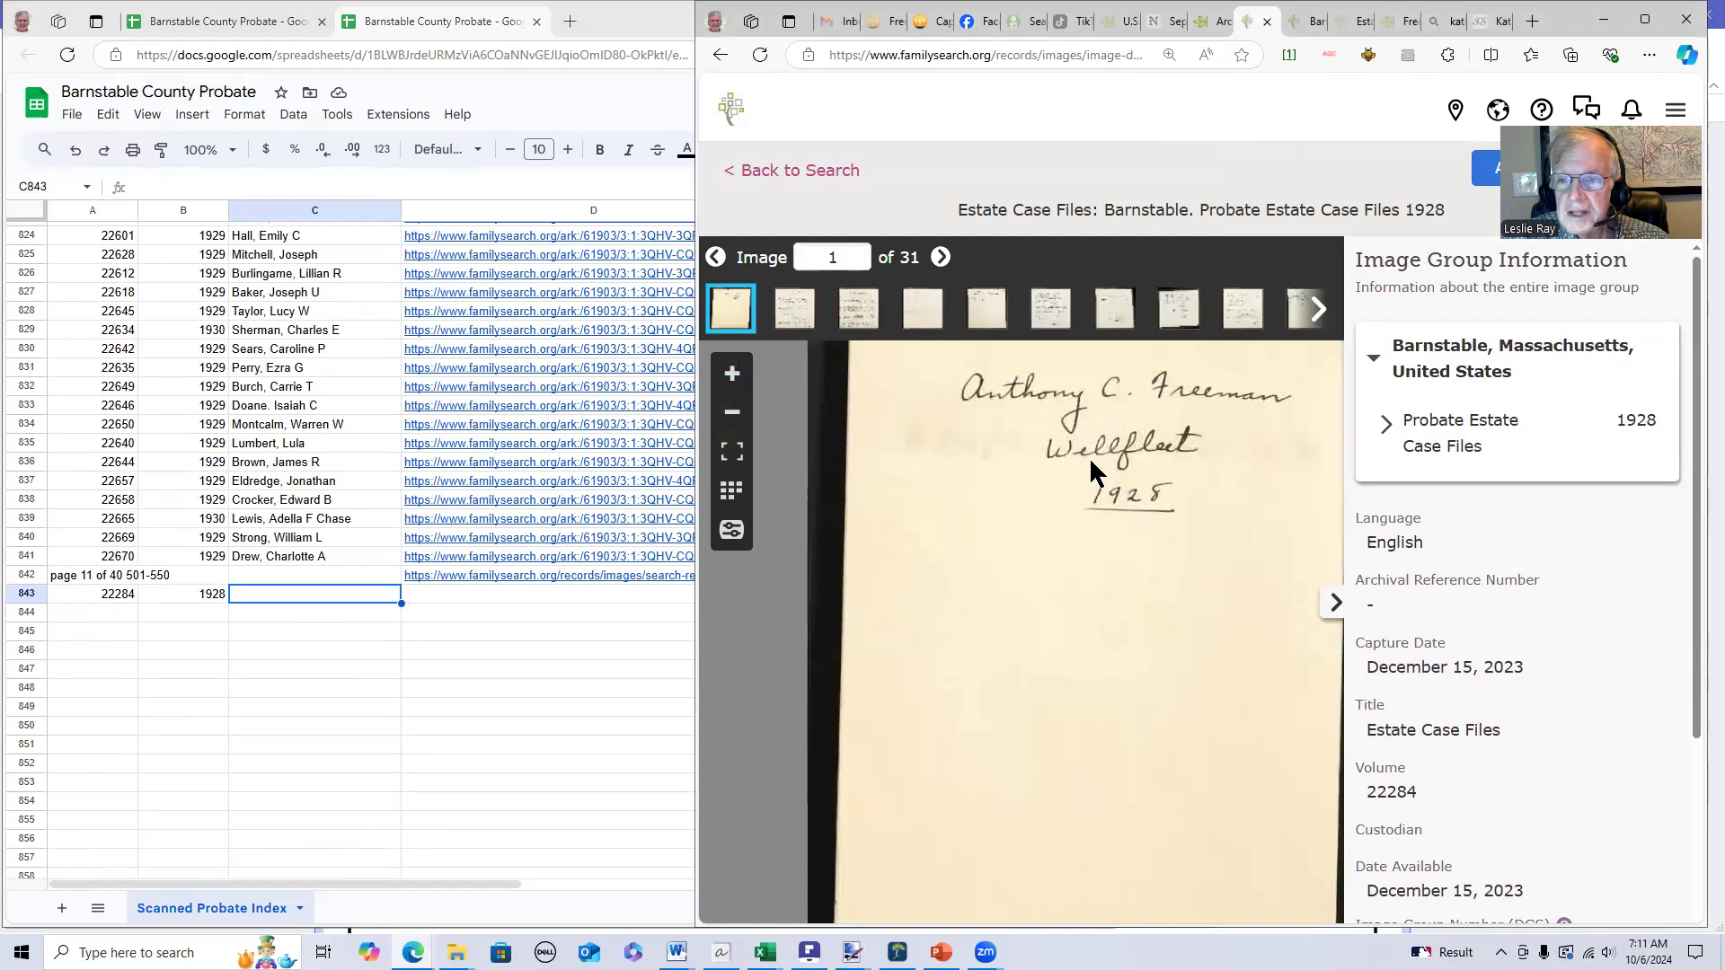
{"action": "left_click", "coordinate": [260, 590]}
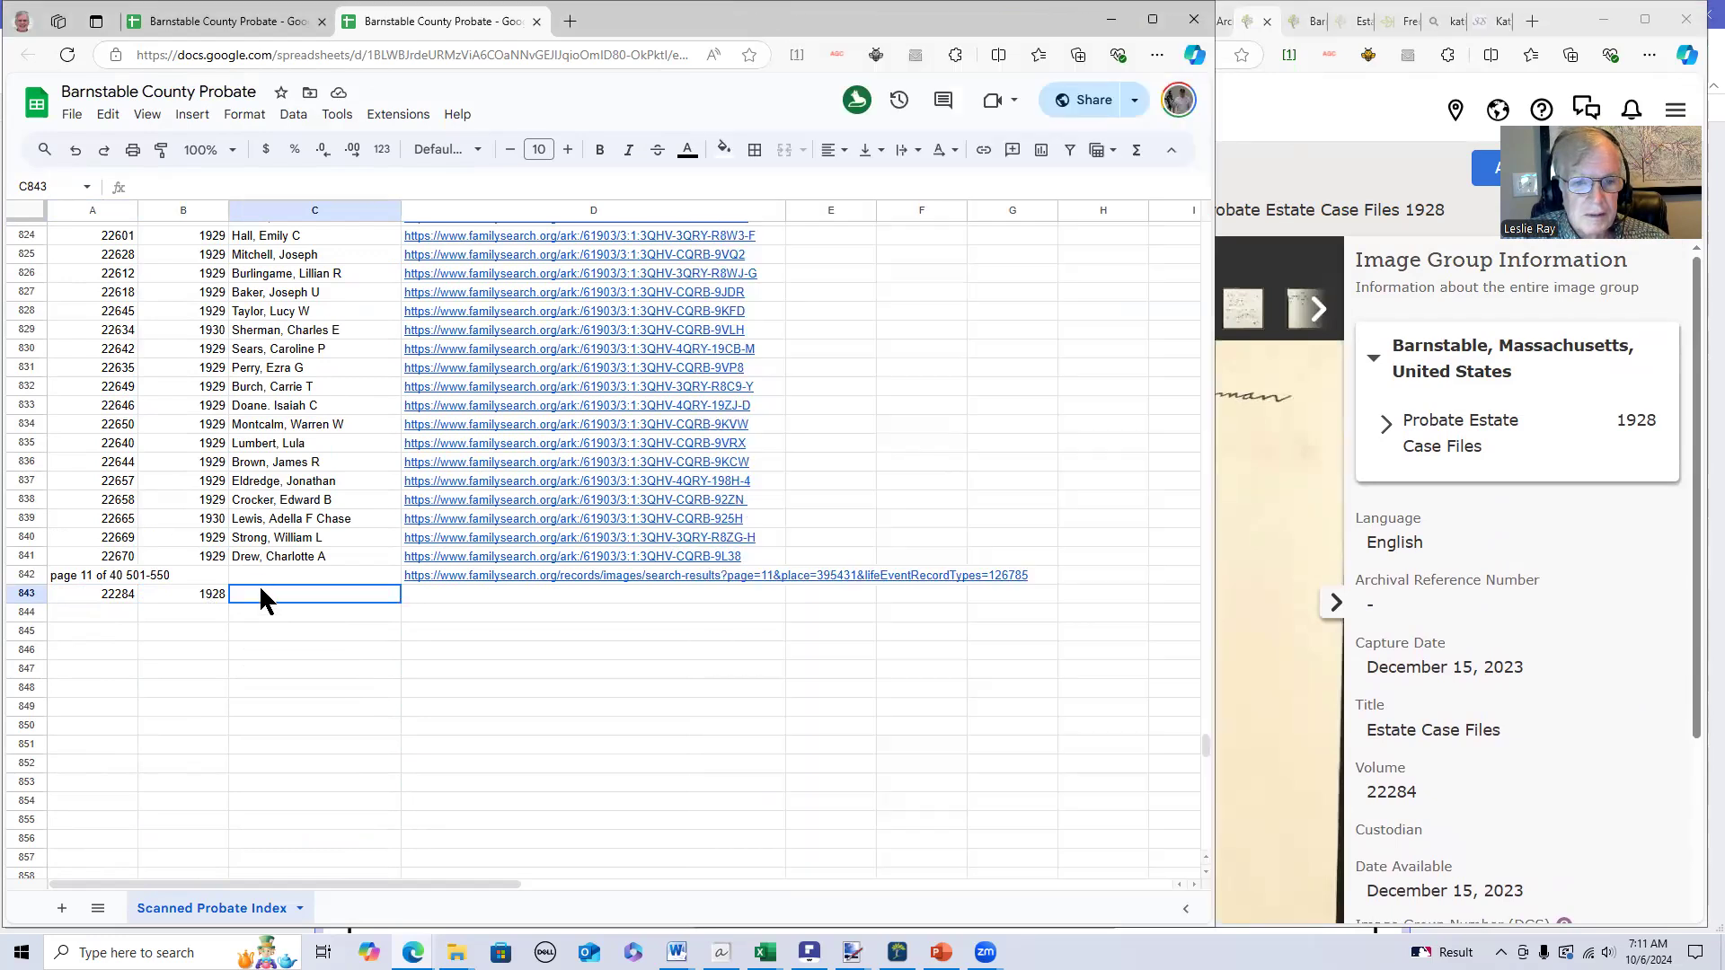
{"action": "type", "text": "Freeman, A"}
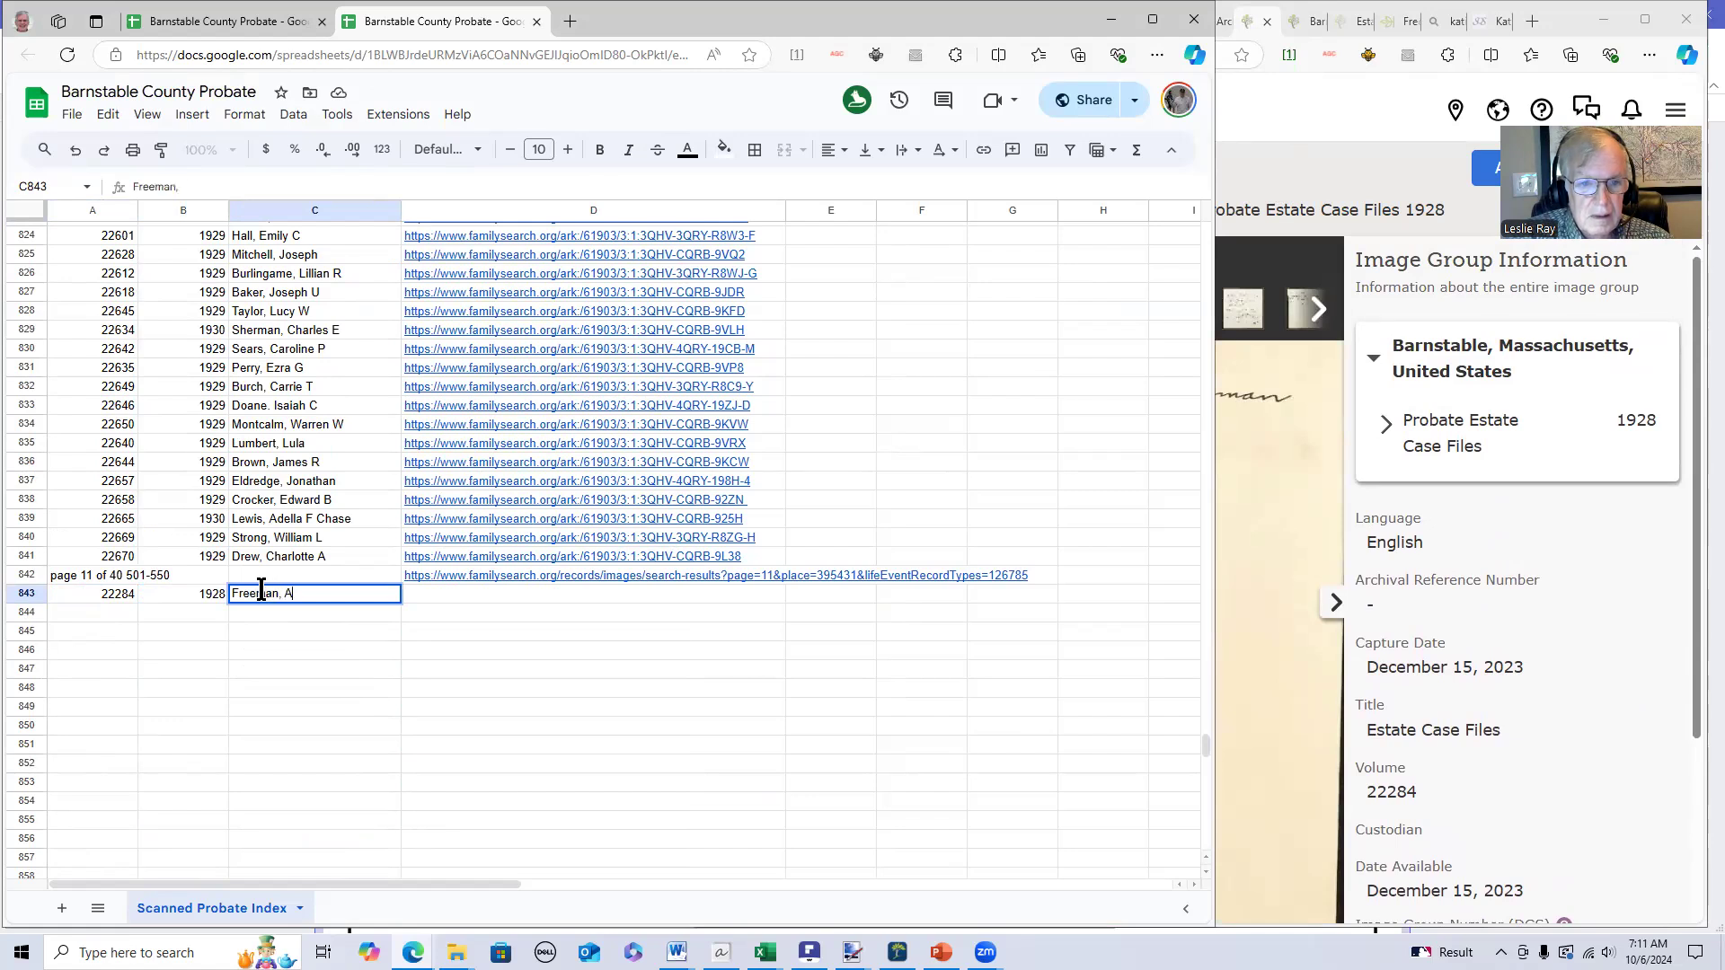
{"action": "type", "text": "Nthony C"}
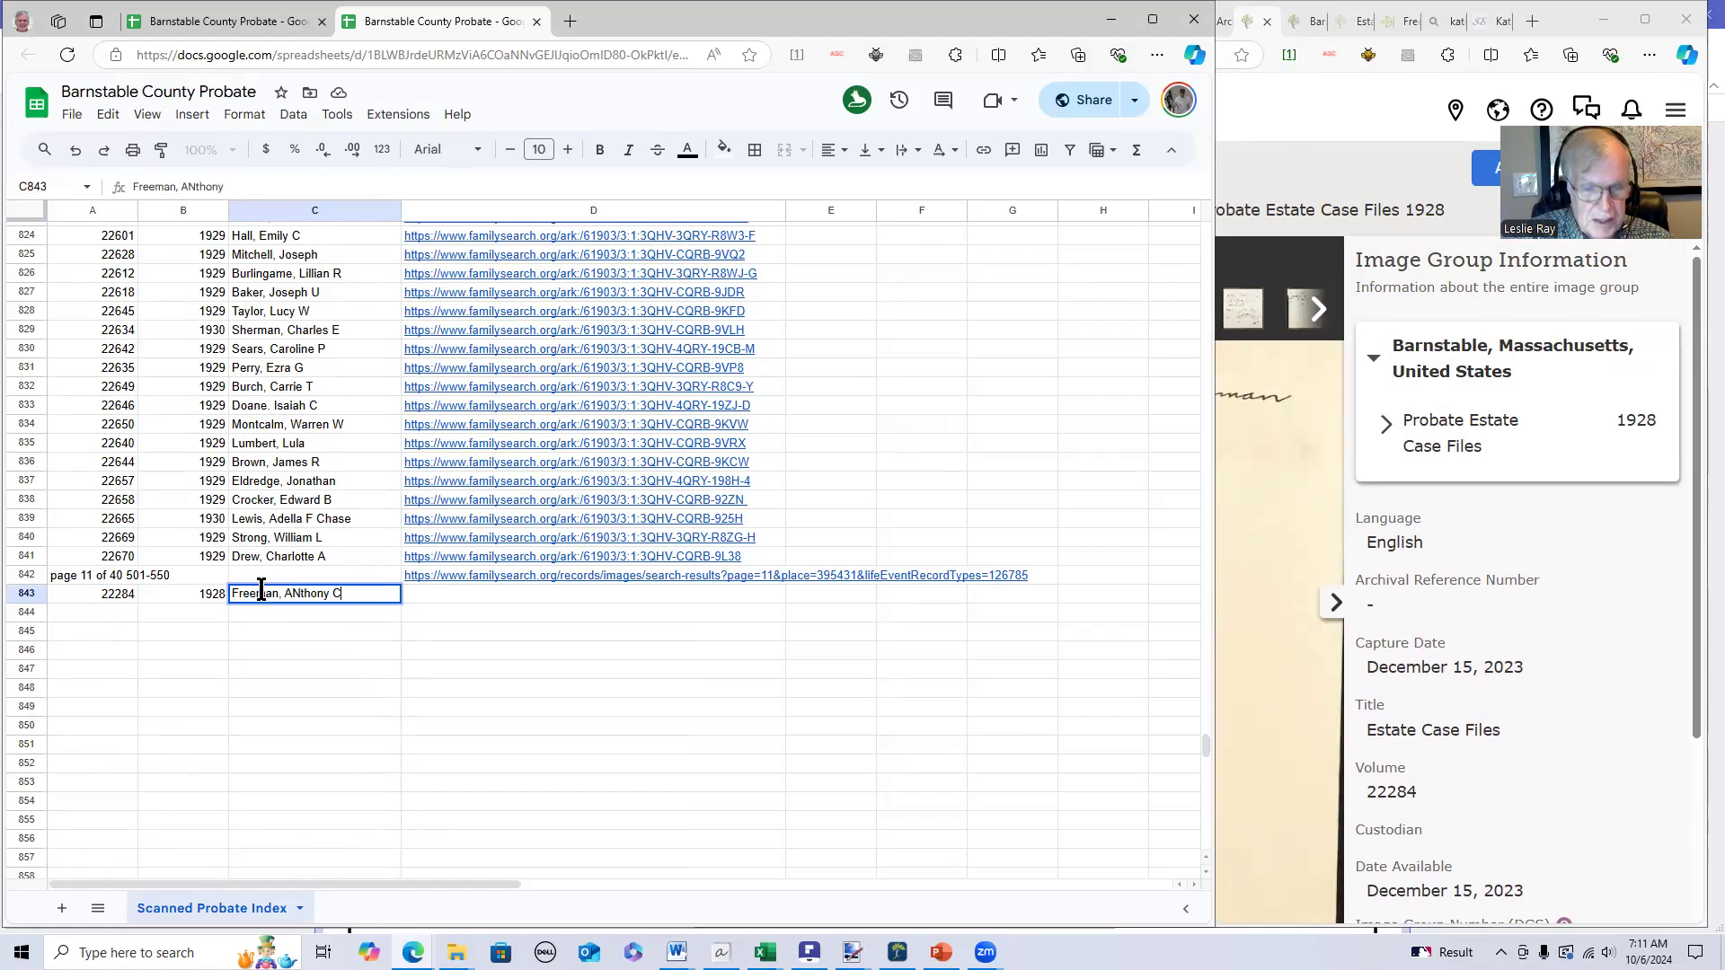
{"action": "key", "text": "Tab"}
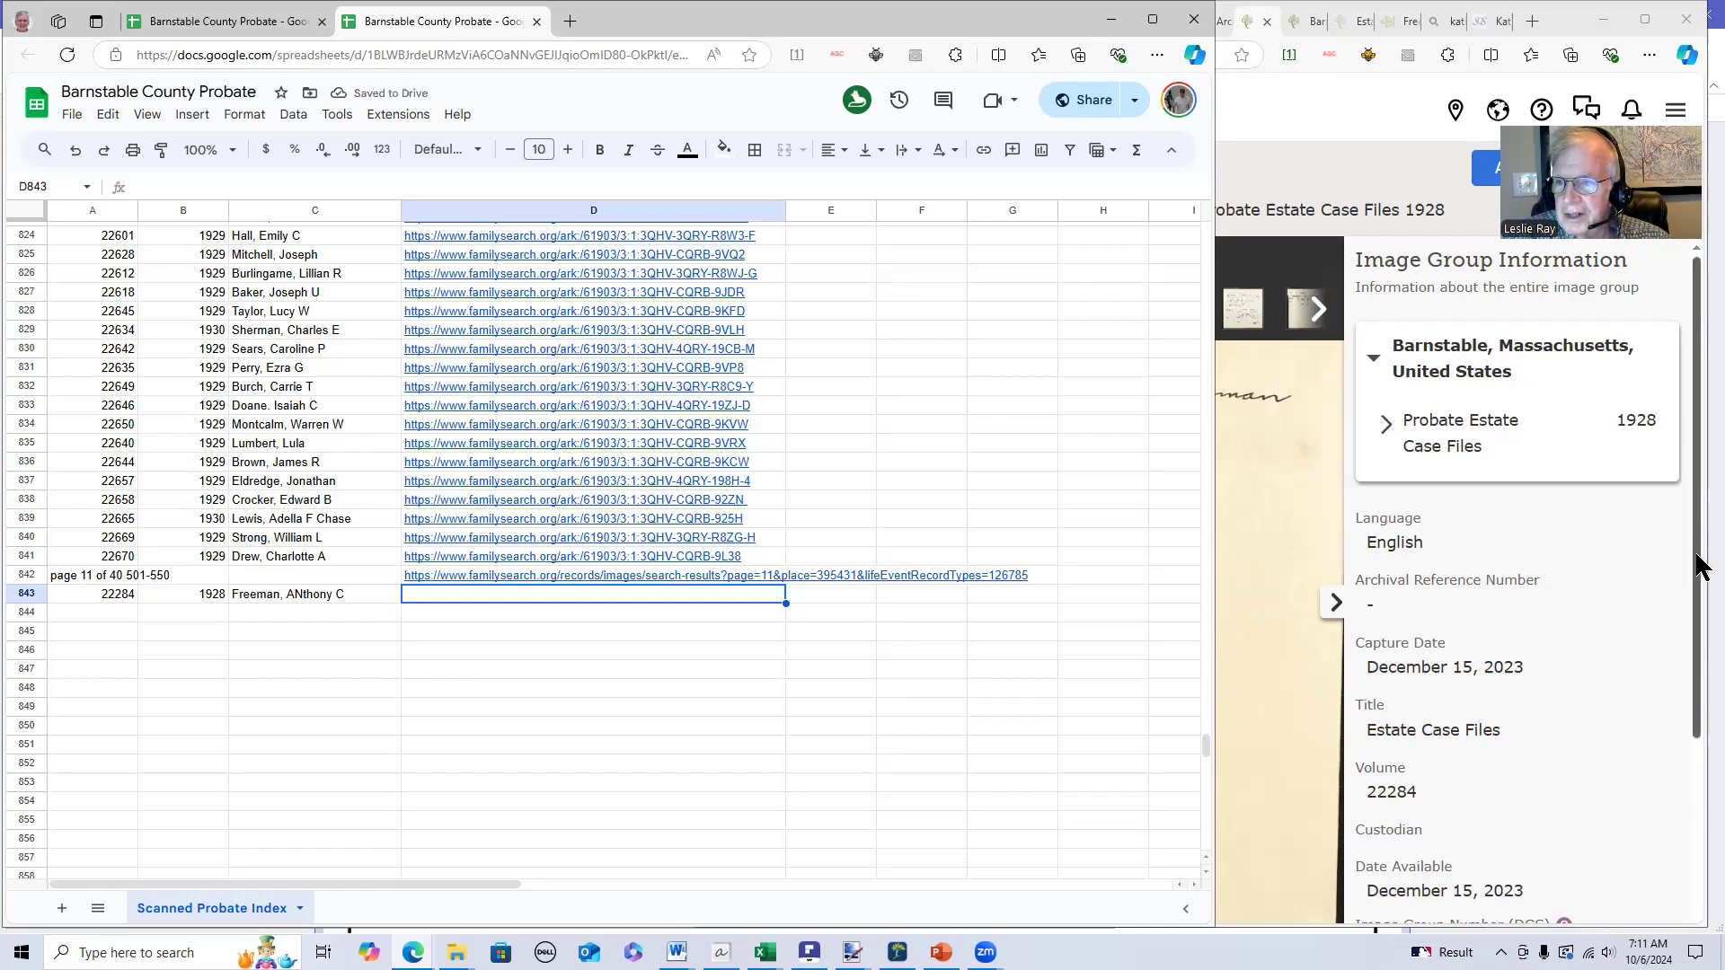
{"action": "left_click_drag", "start_coordinate": [1694, 567], "coordinate": [1695, 781]}
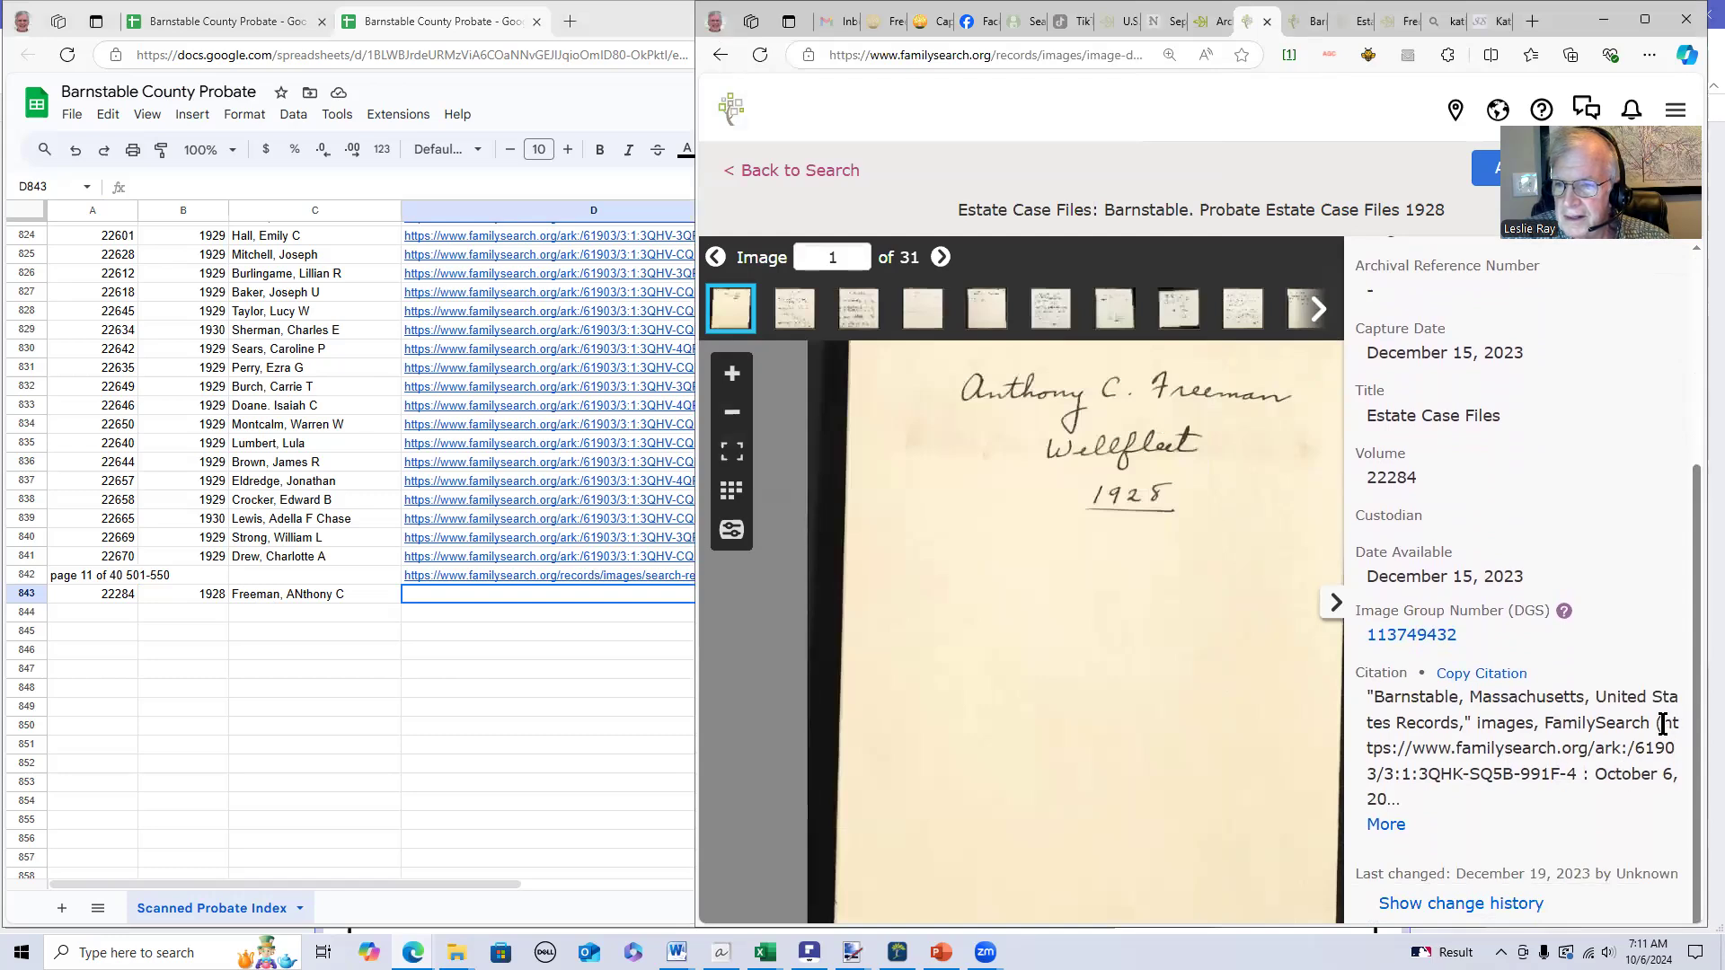
- Copy the Freeman case file's ark link from the citation and paste it into D843
{"action": "left_click_drag", "start_coordinate": [1663, 722], "coordinate": [1577, 766]}
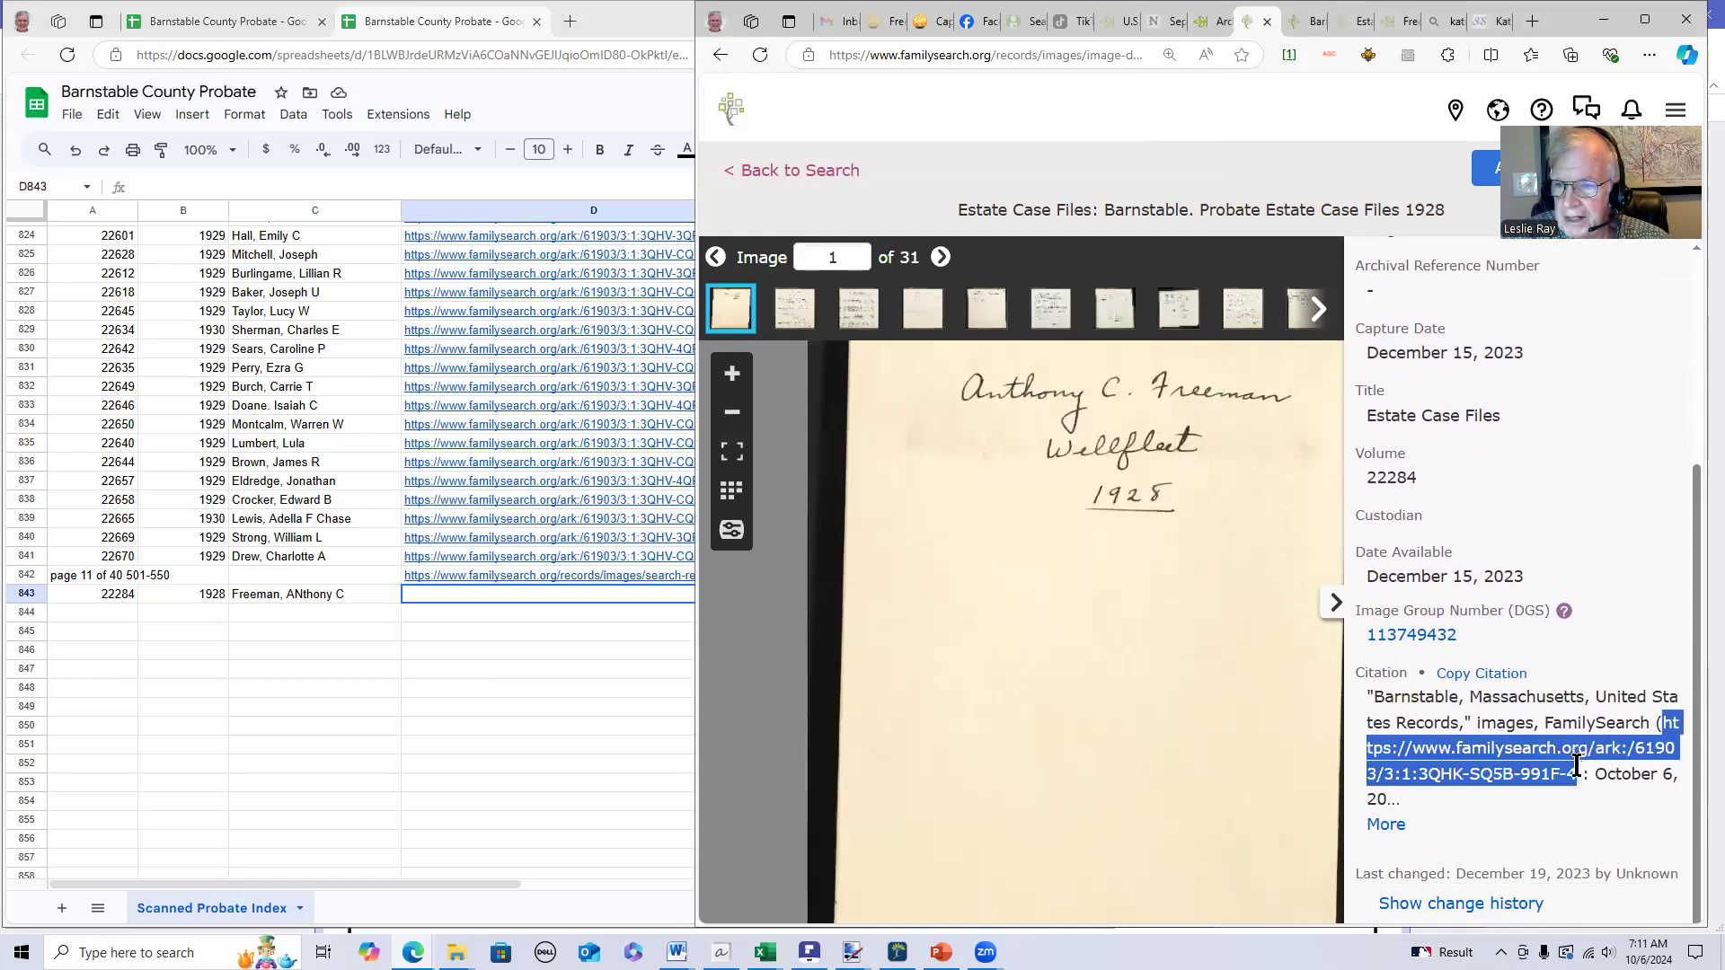
{"action": "key", "text": "ctrl+c"}
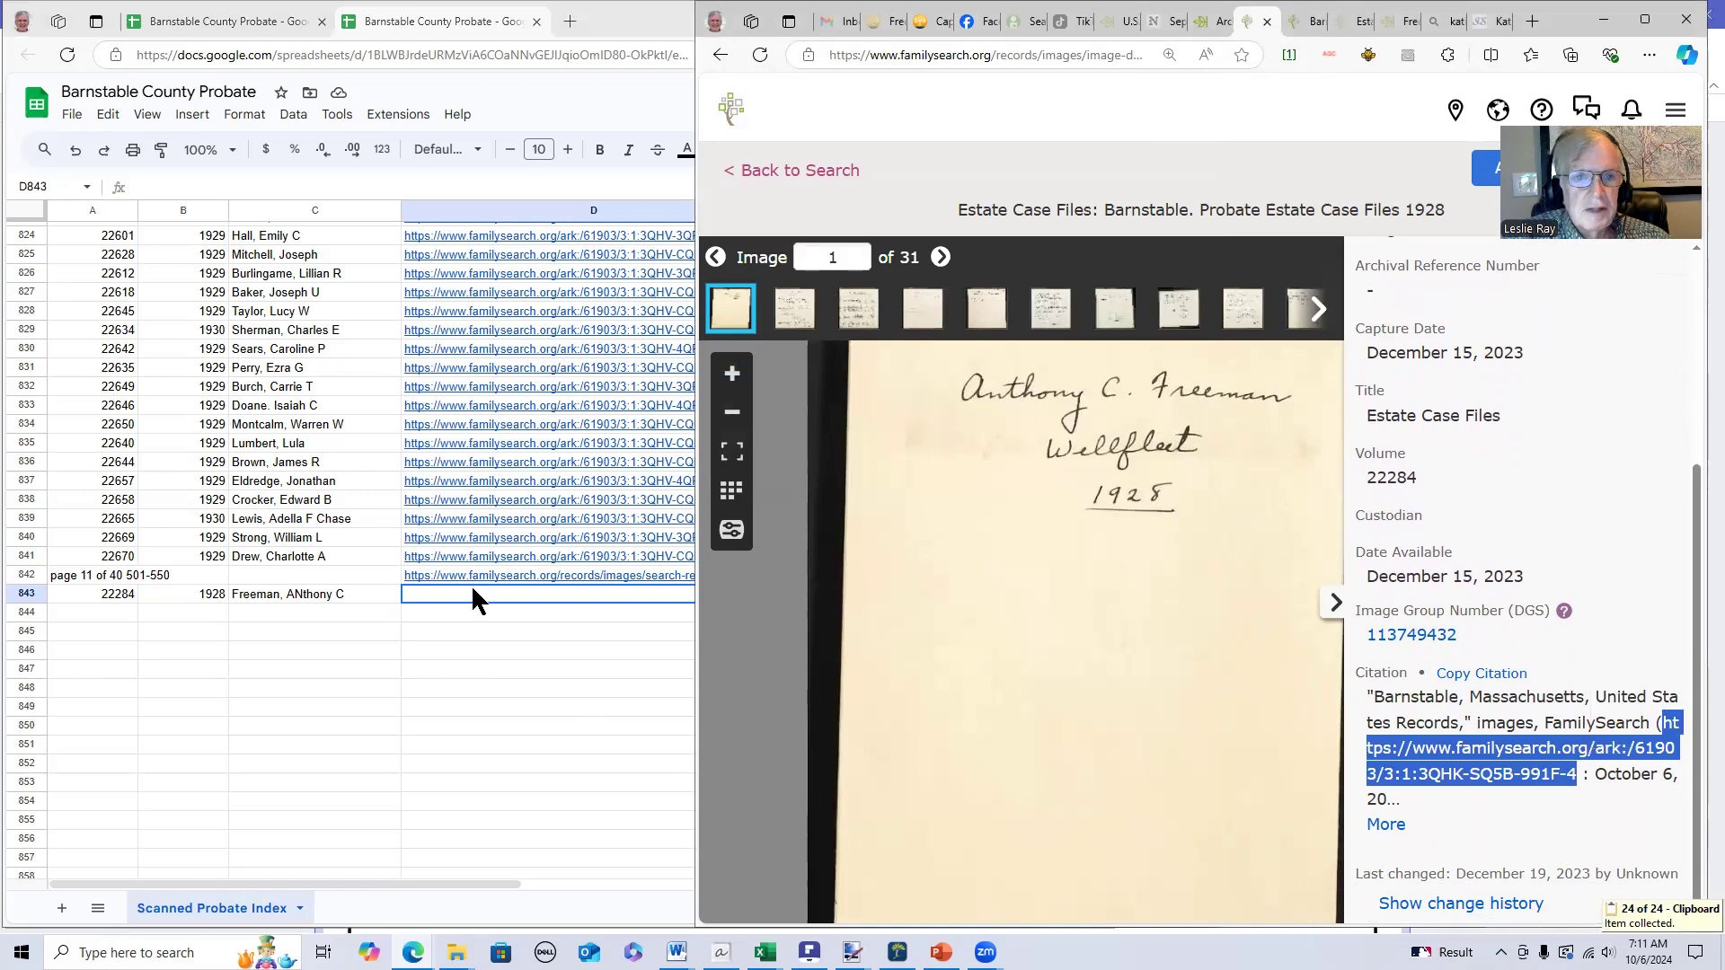
{"action": "left_click", "coordinate": [275, 187]}
{"action": "key", "text": "ctrl+v"}
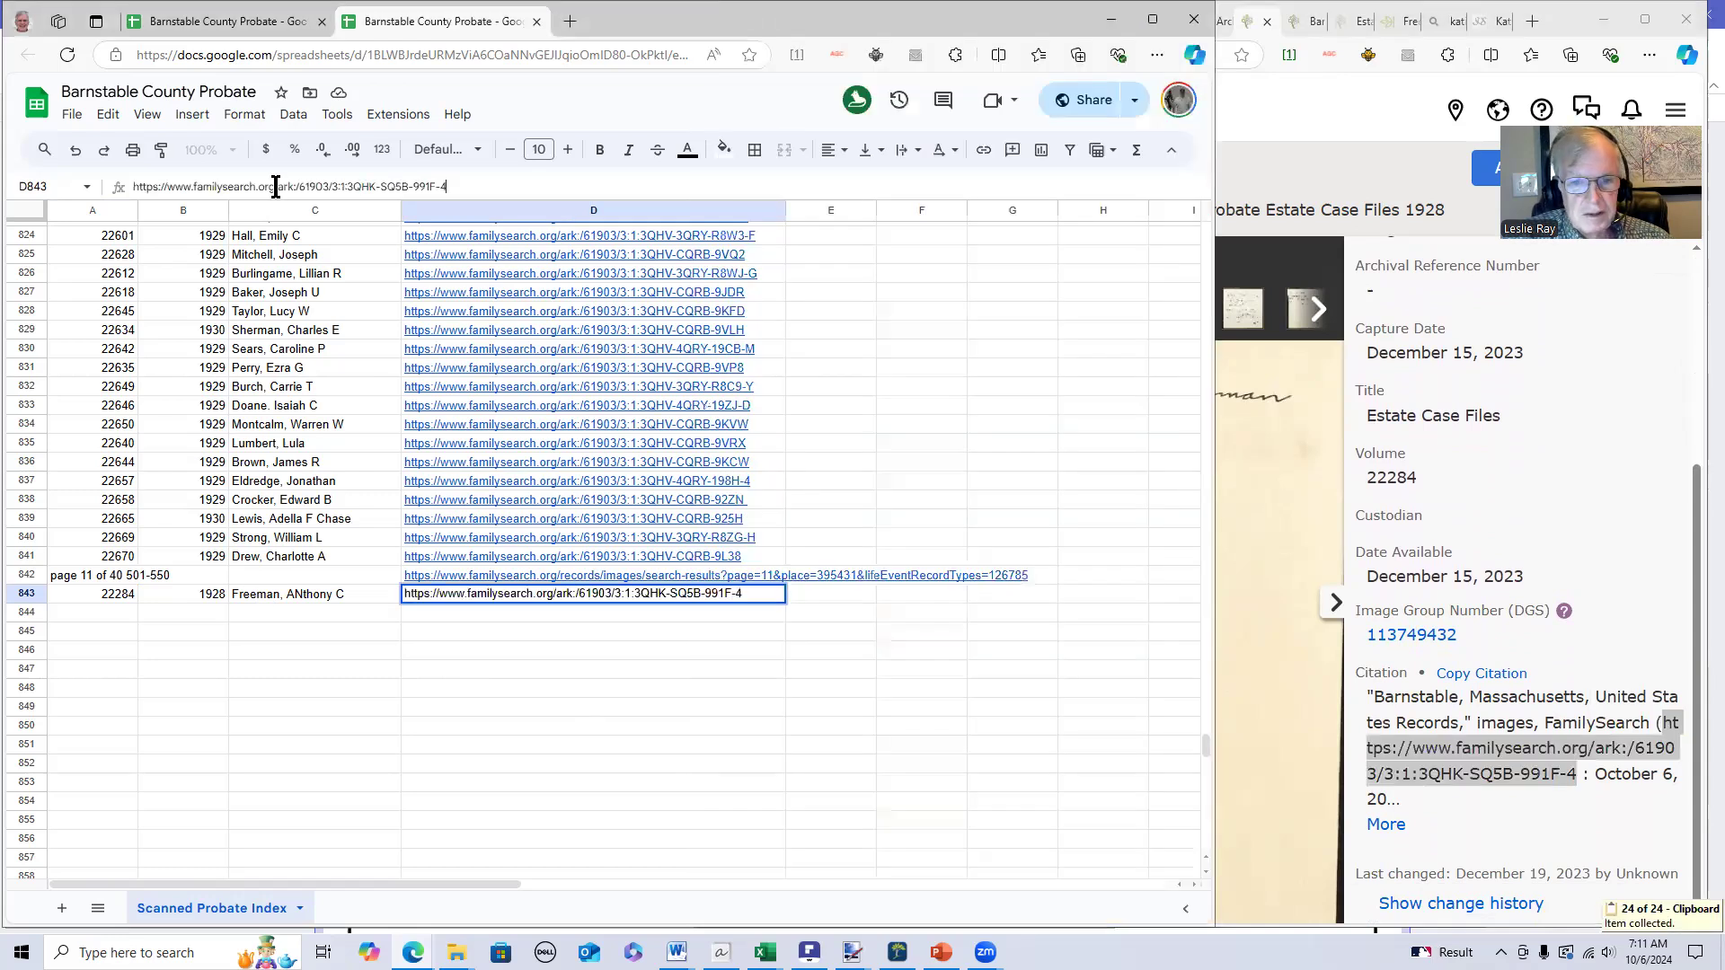
{"action": "key", "text": "Return"}
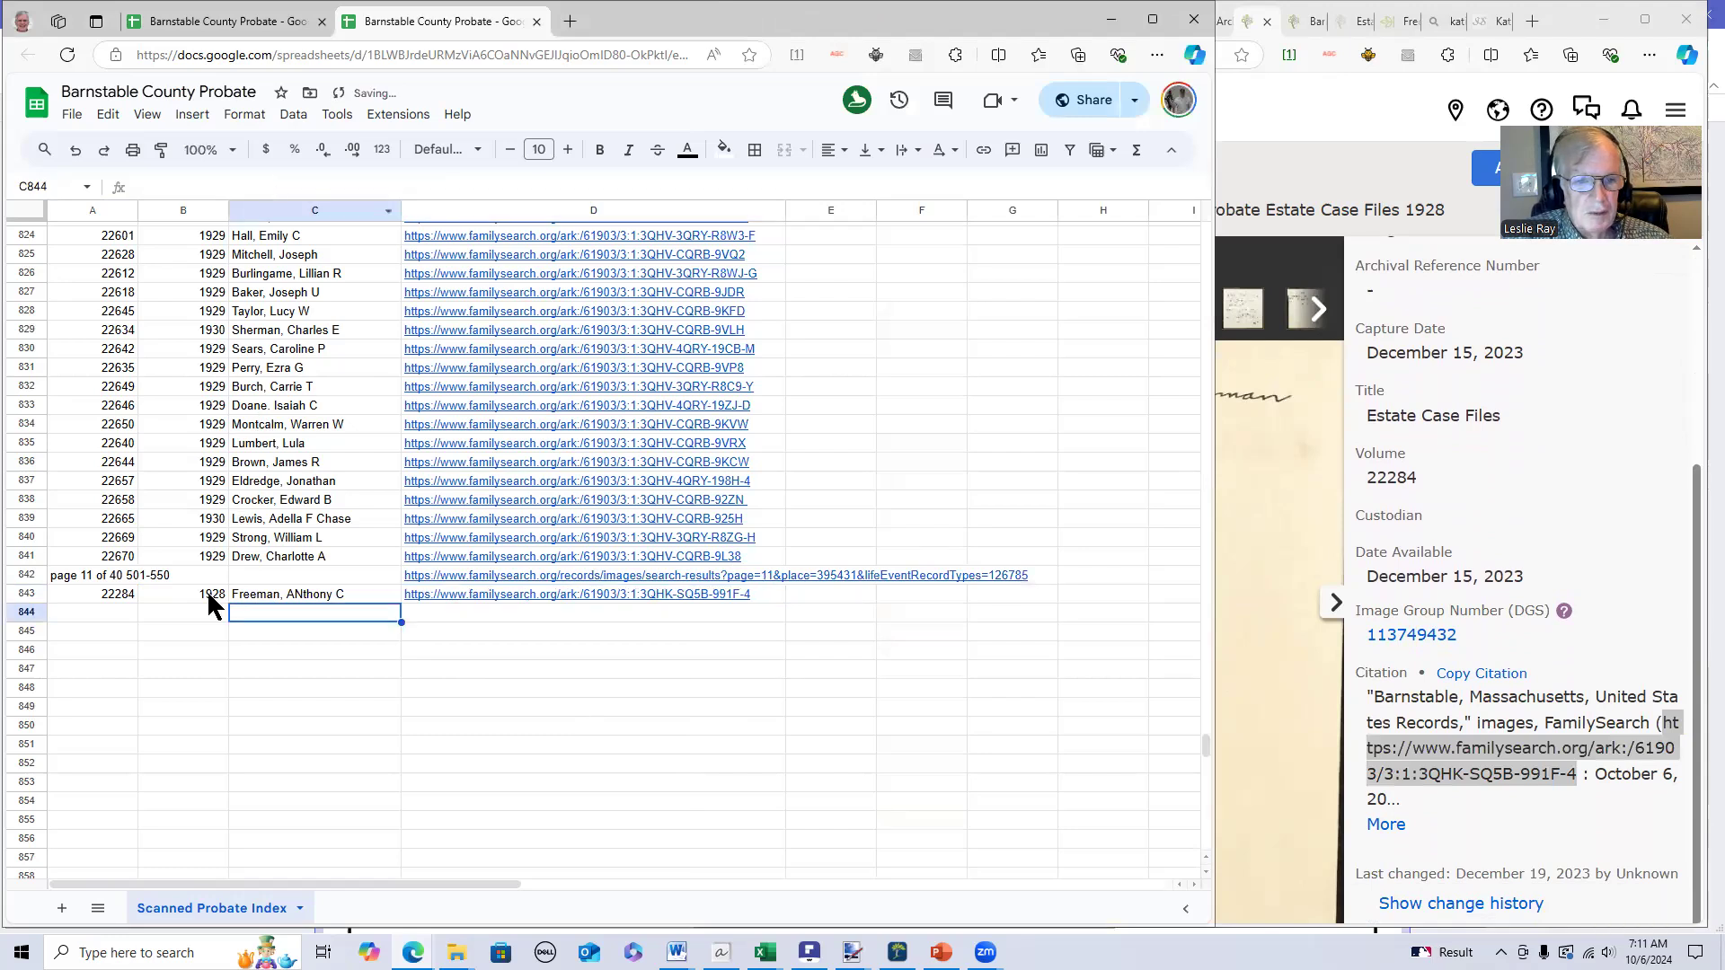
- Open the next 1928 case file, 26 images, with group information showing volume 22257
{"action": "left_click", "coordinate": [1299, 108]}
{"action": "left_click", "coordinate": [1211, 23]}
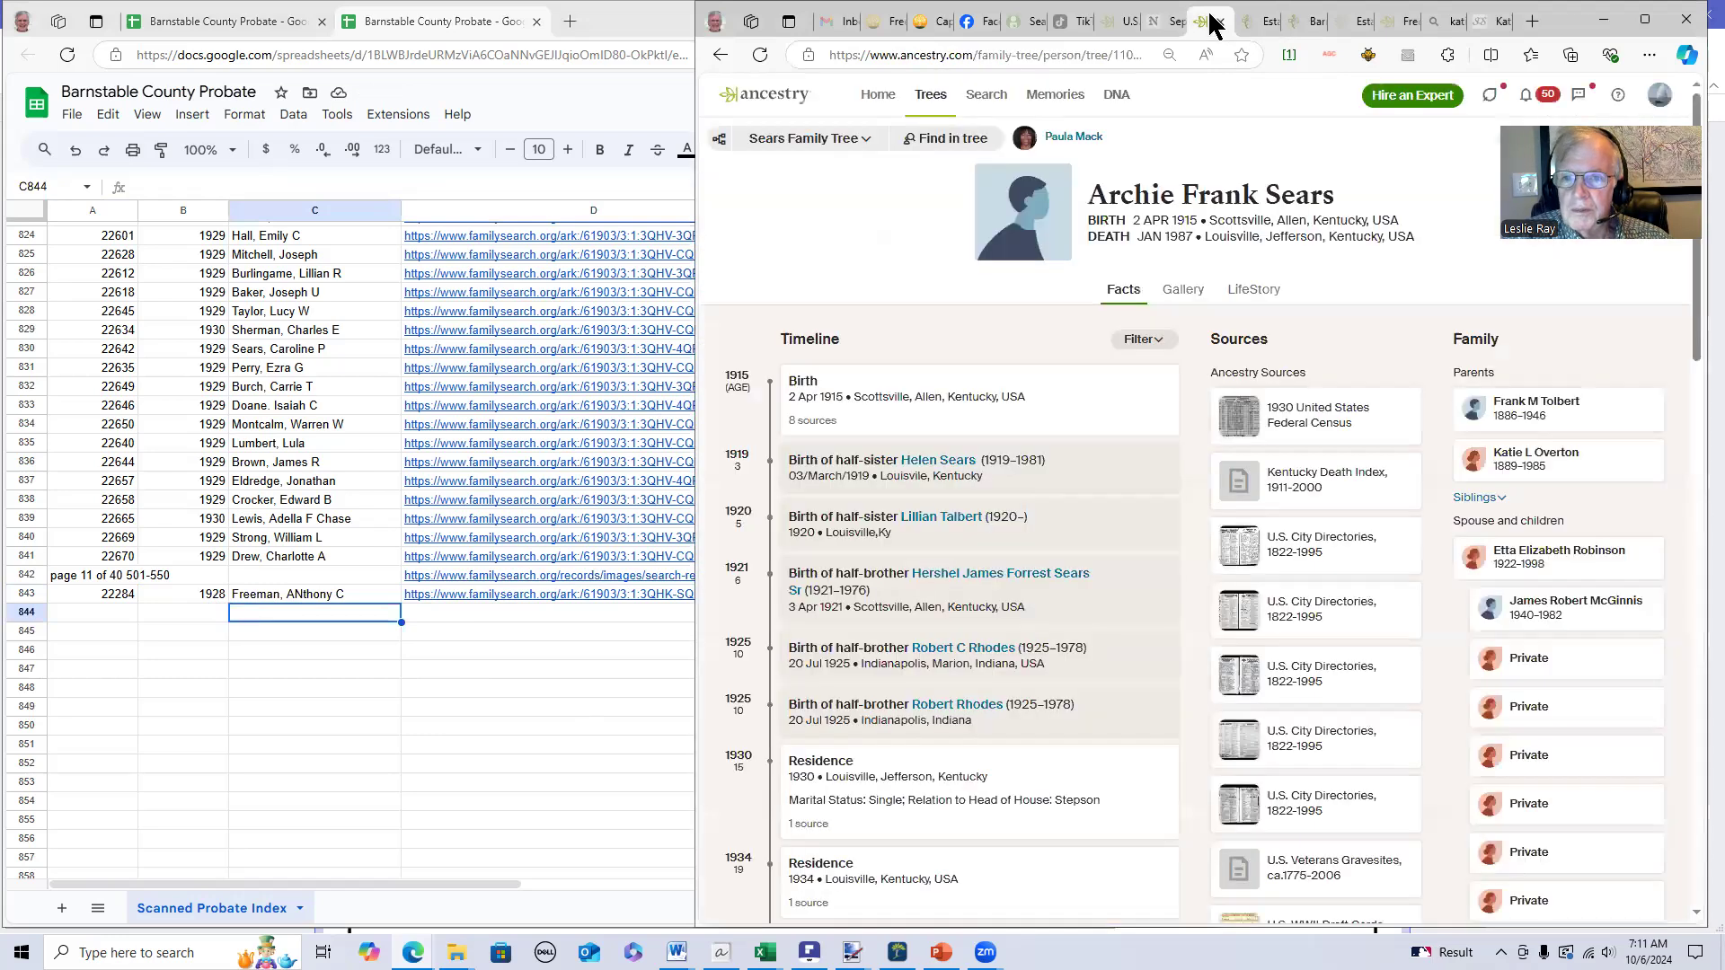
{"action": "left_click", "coordinate": [1403, 23]}
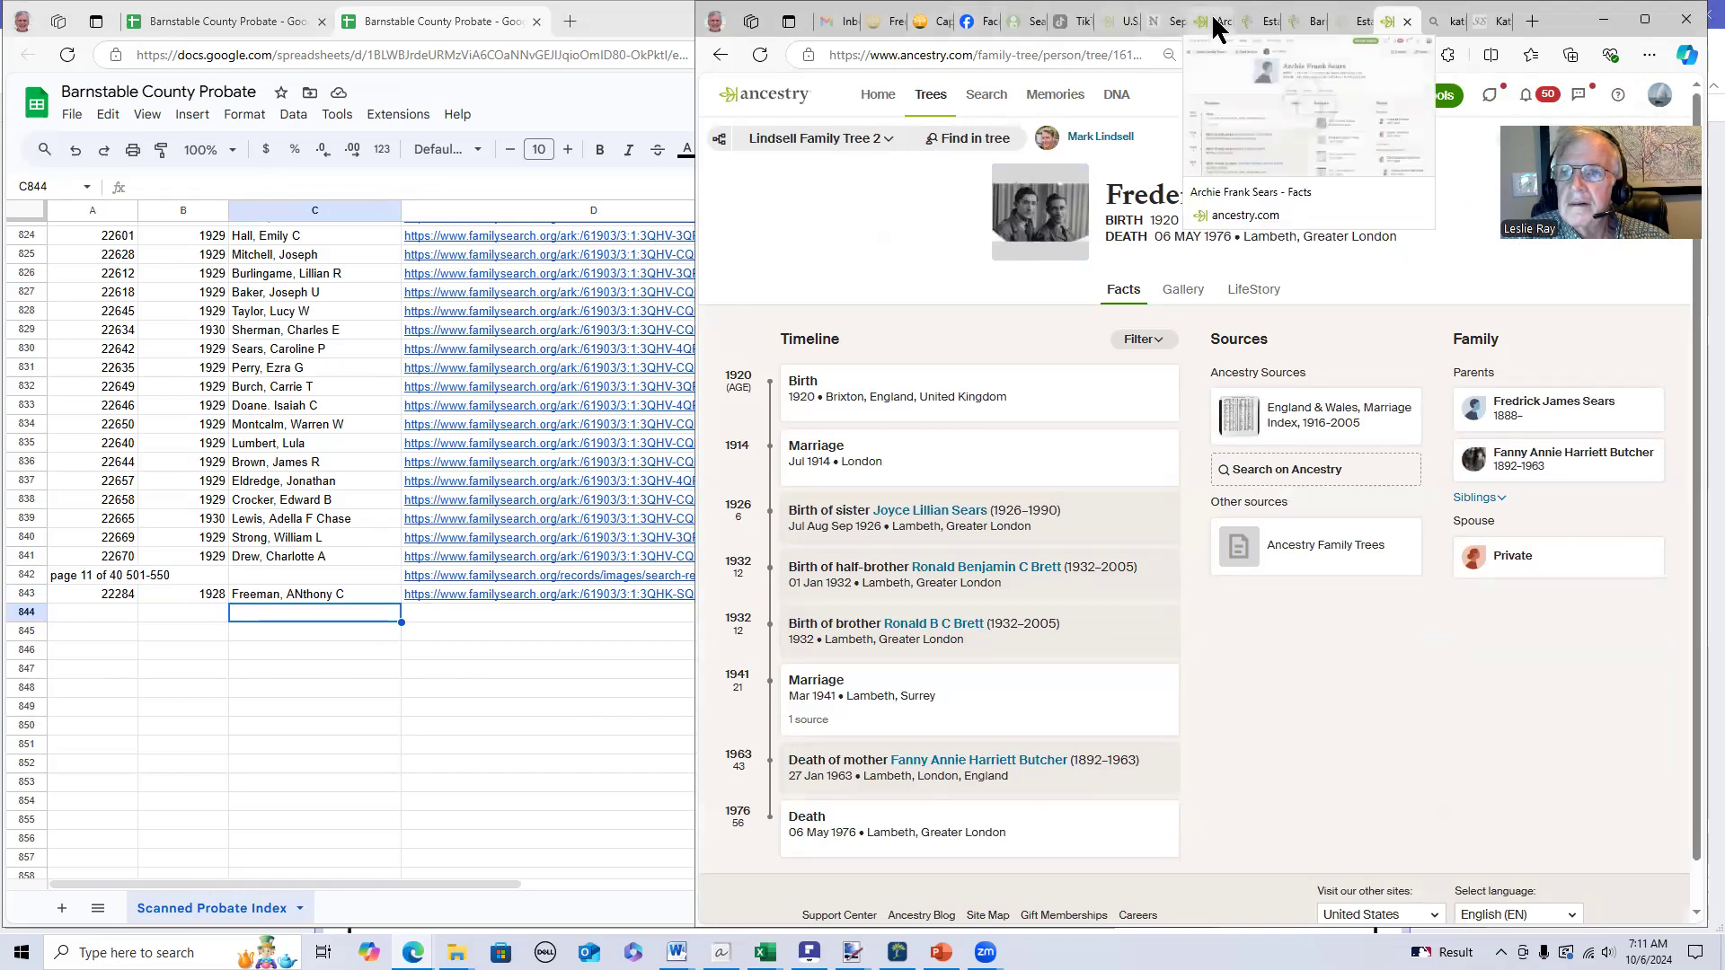
{"action": "left_click", "coordinate": [1291, 26]}
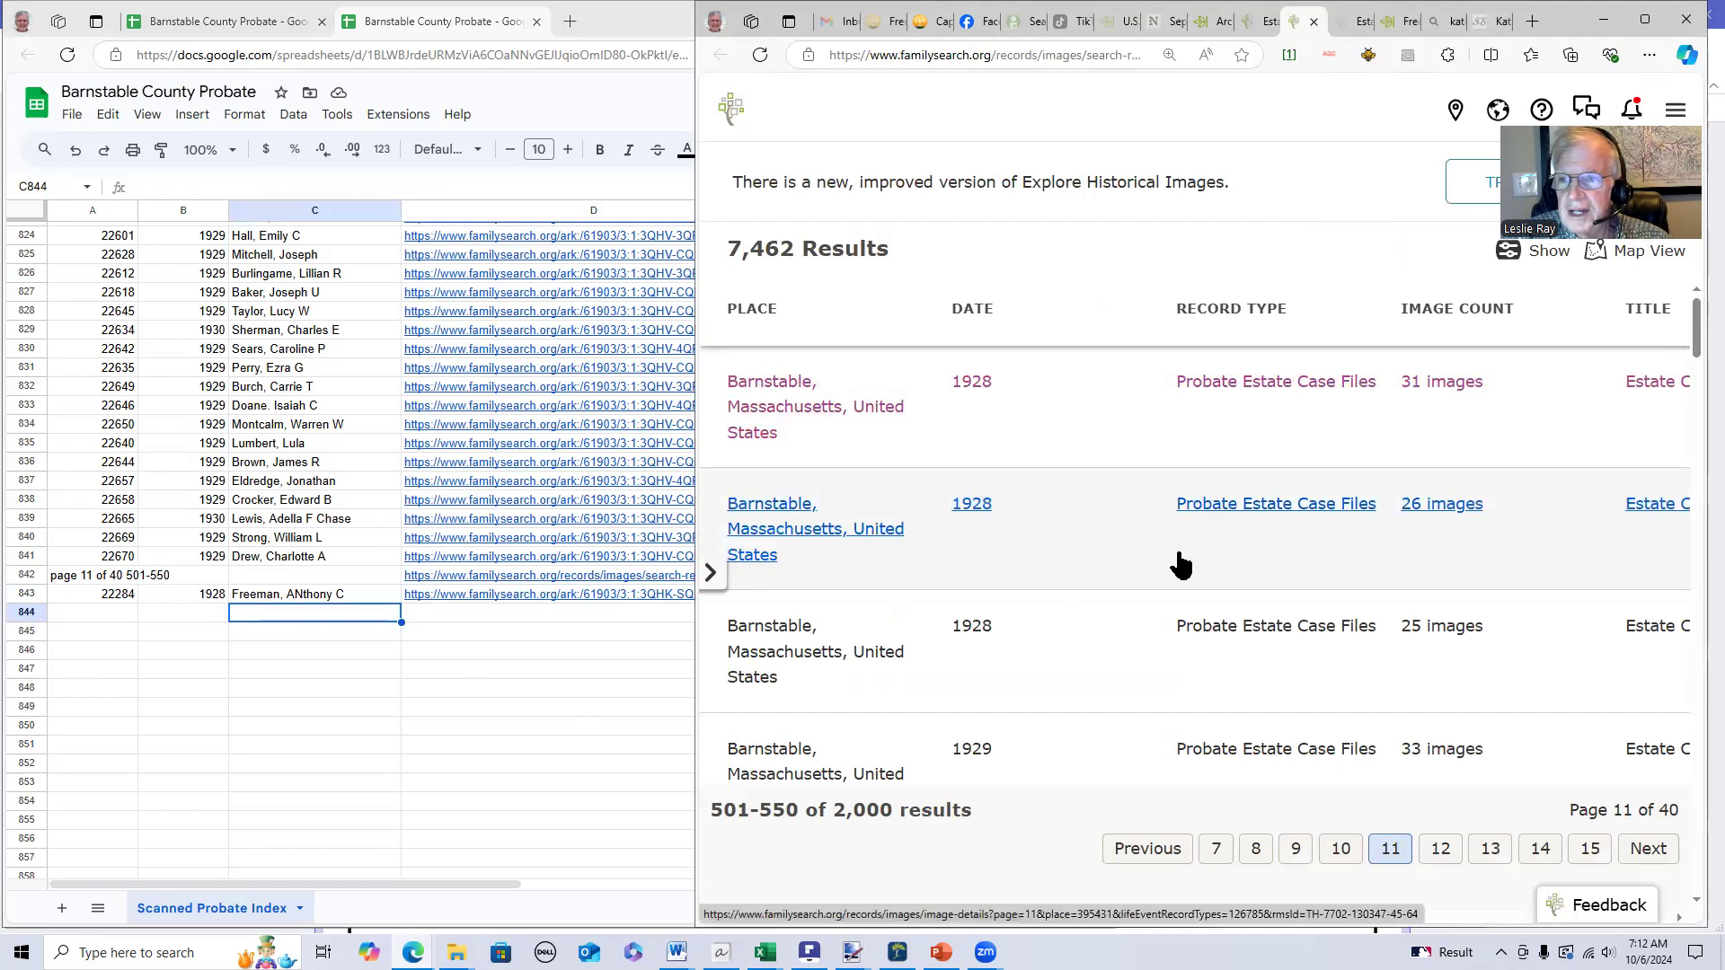
{"action": "left_click", "coordinate": [772, 519]}
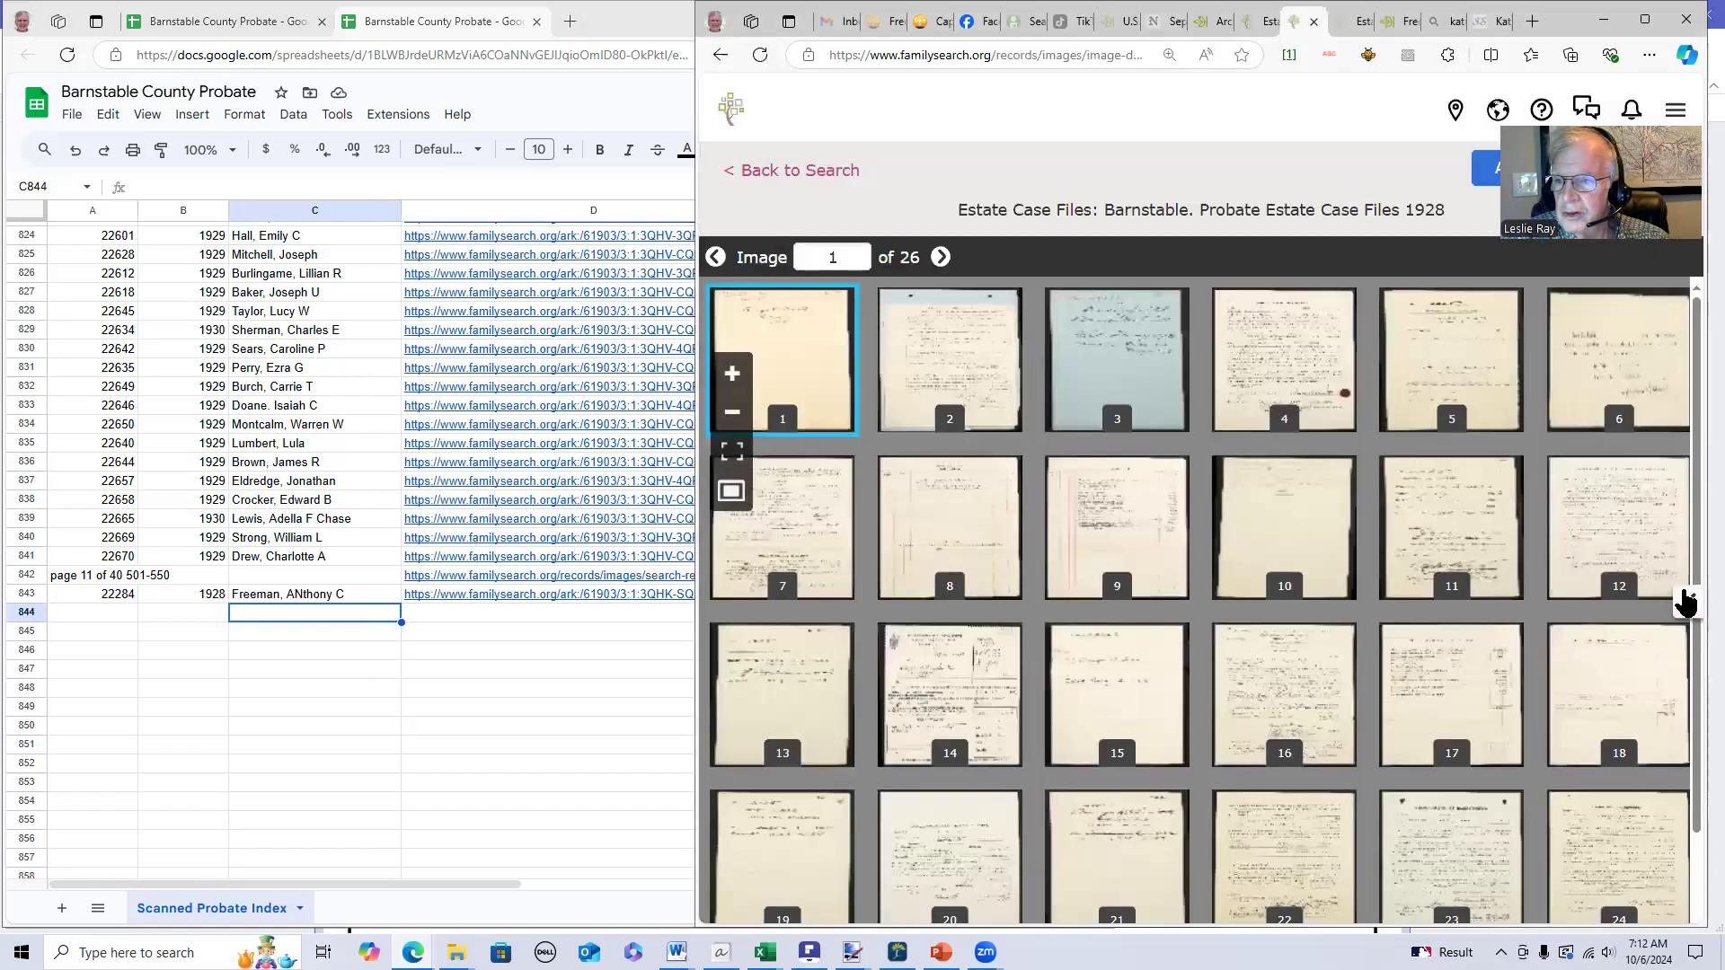
{"action": "left_click", "coordinate": [1684, 606]}
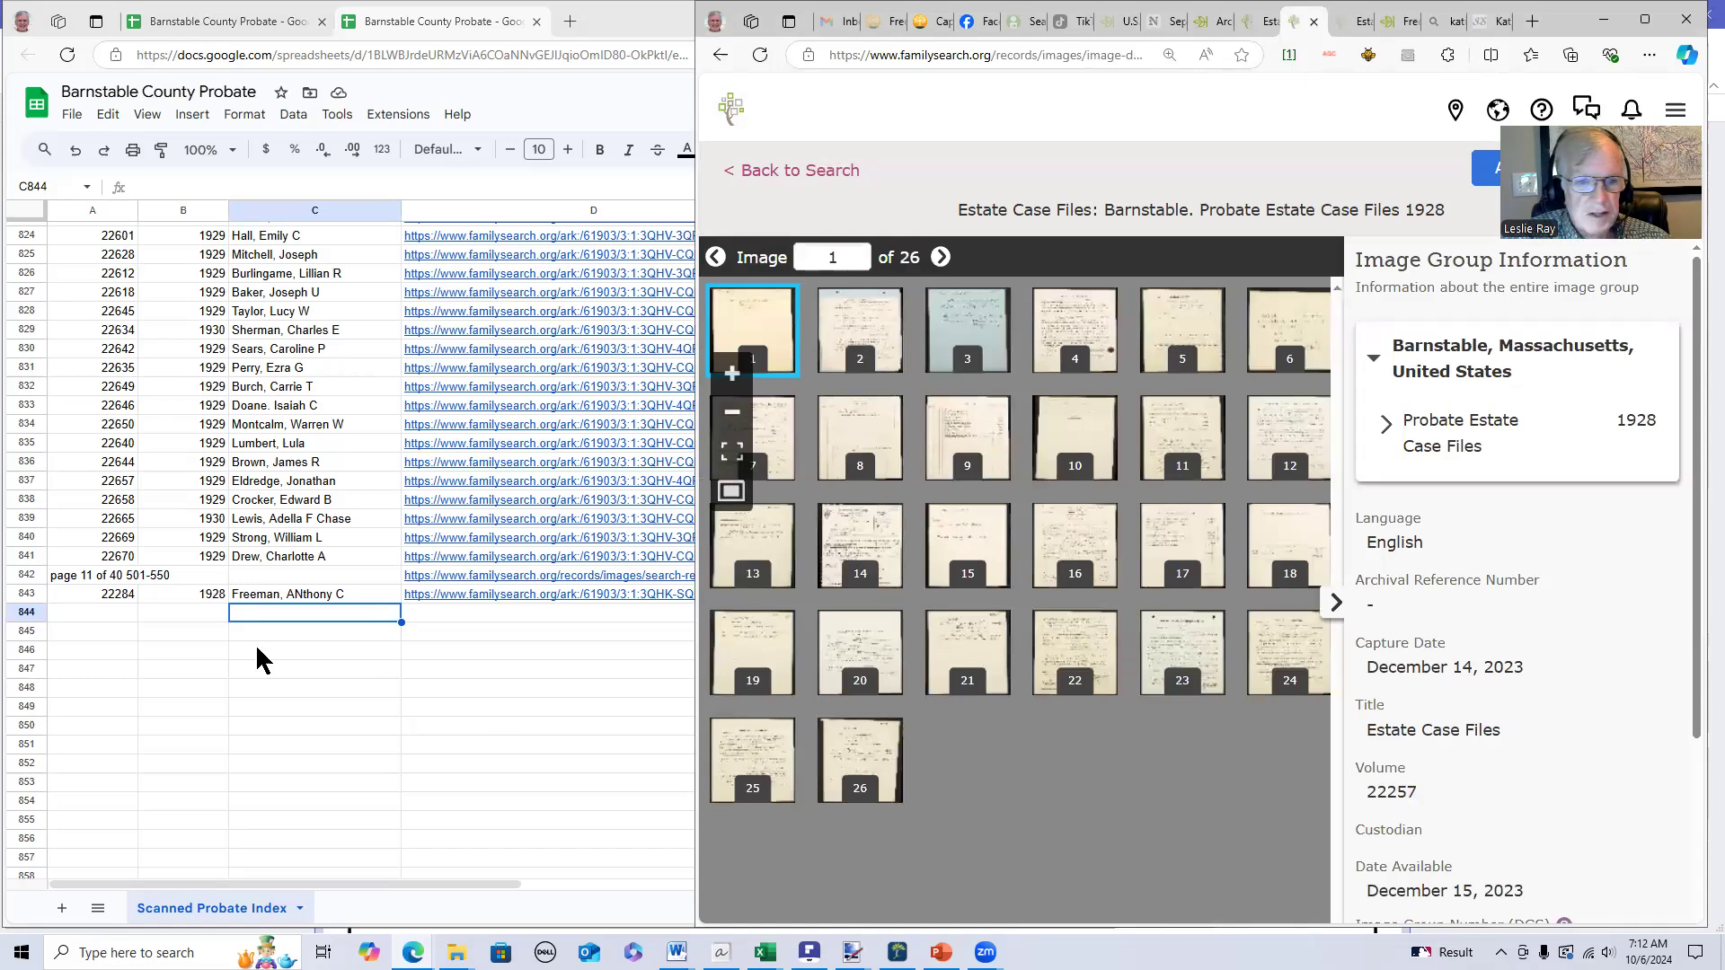
- Enter case number 22257 and year 1928 in row 844
{"action": "left_click", "coordinate": [109, 614]}
{"action": "type", "text": "22257"}
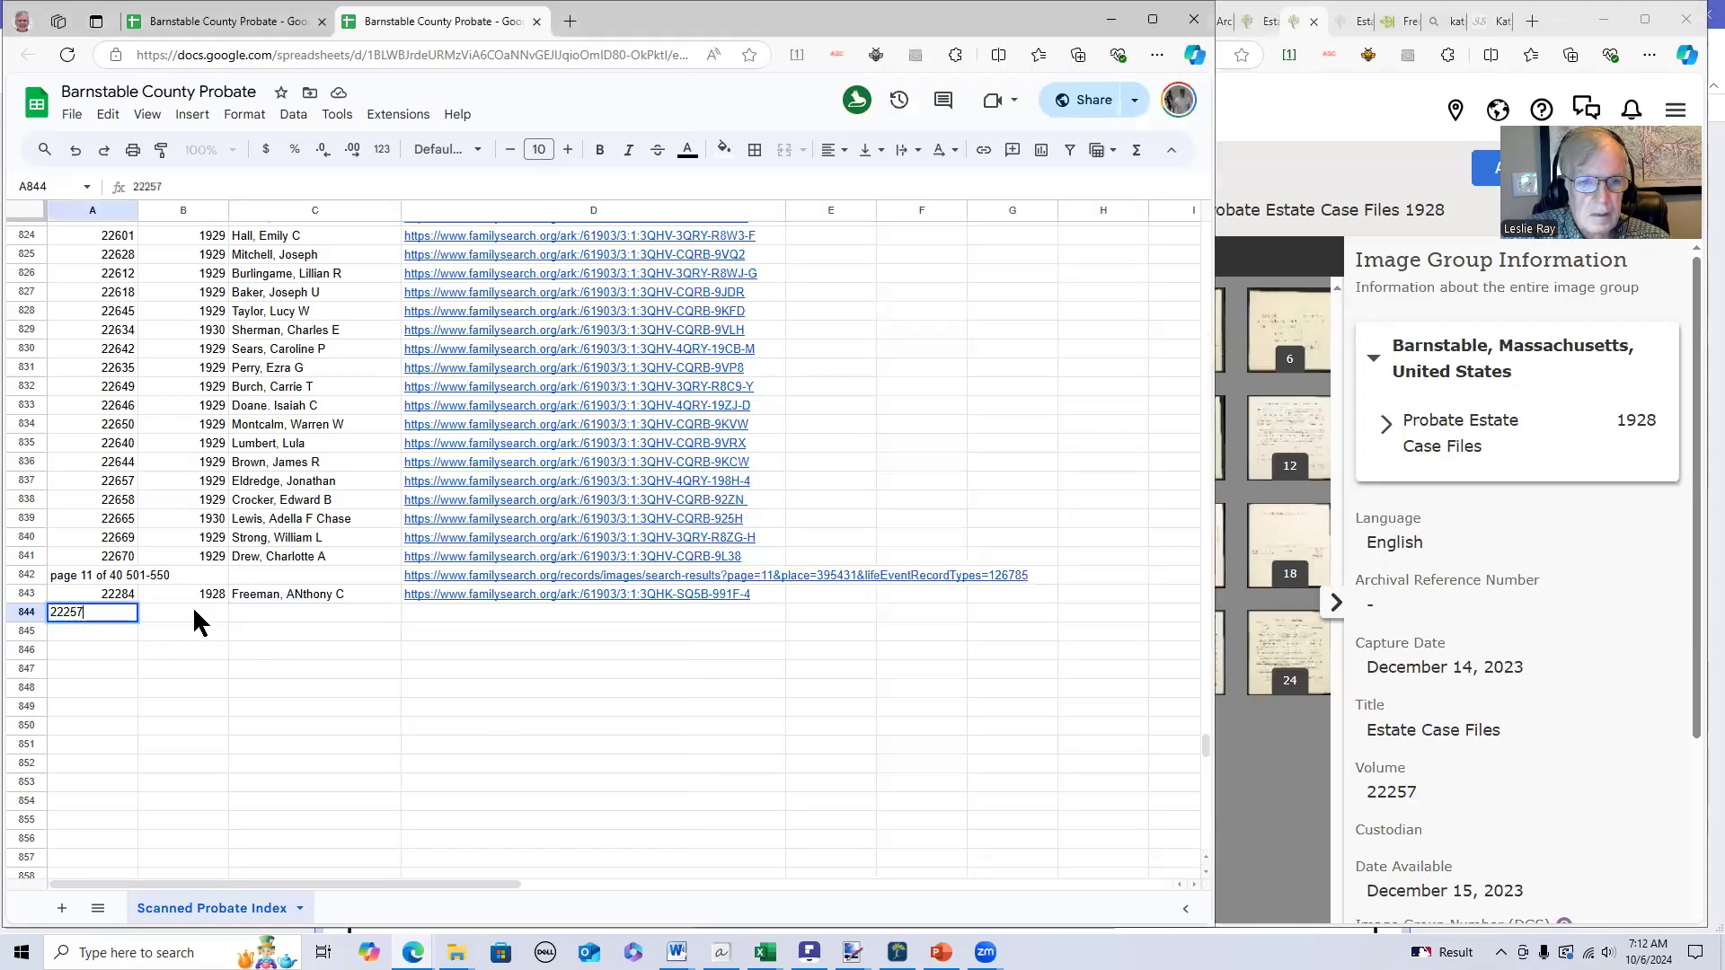
{"action": "left_click", "coordinate": [192, 614]}
{"action": "type", "text": "1928"}
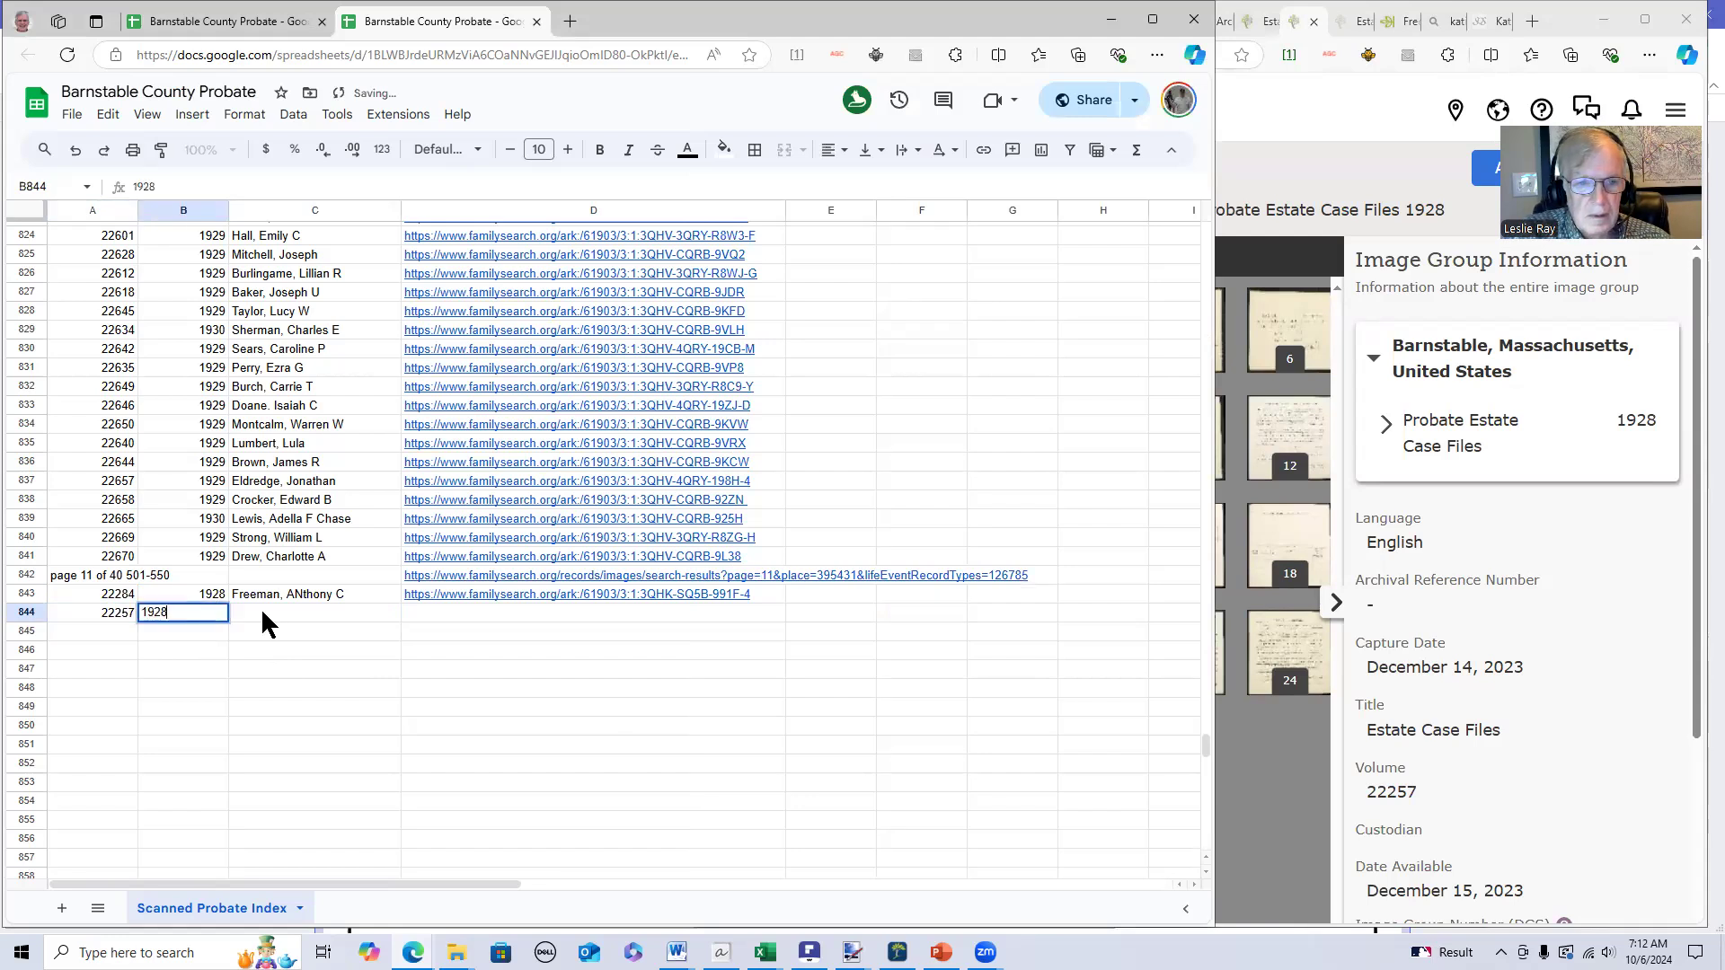
{"action": "key", "text": "Tab"}
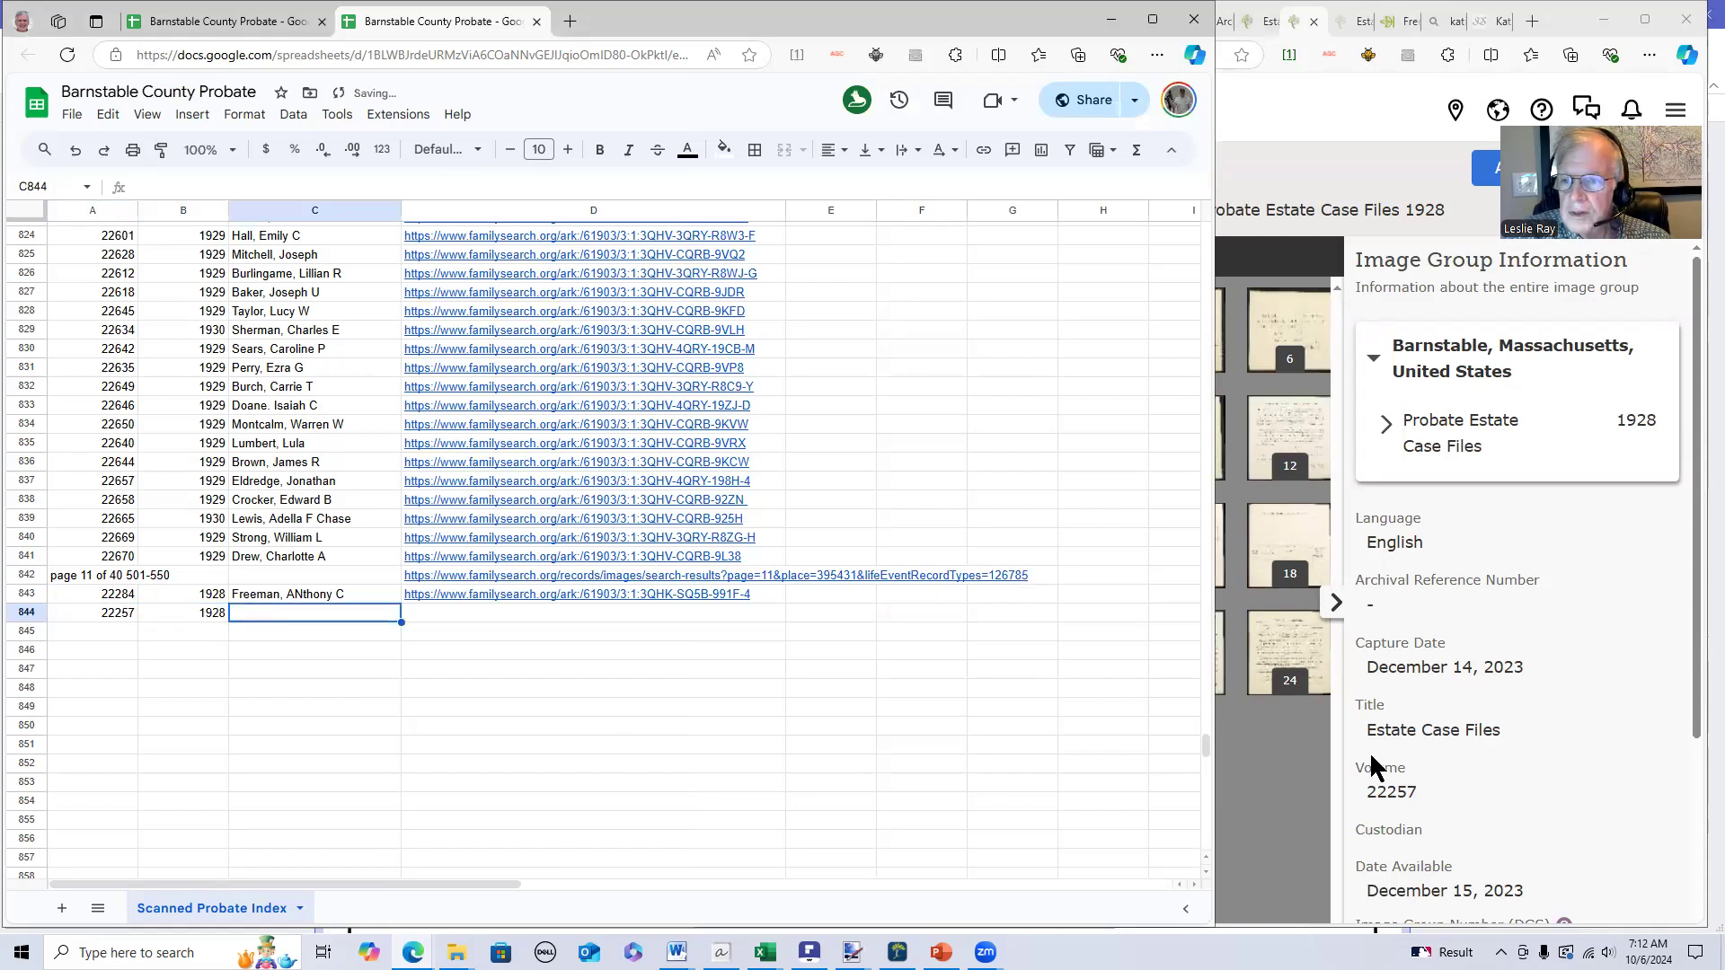
{"action": "left_click", "coordinate": [1302, 787]}
{"action": "left_click", "coordinate": [778, 374]}
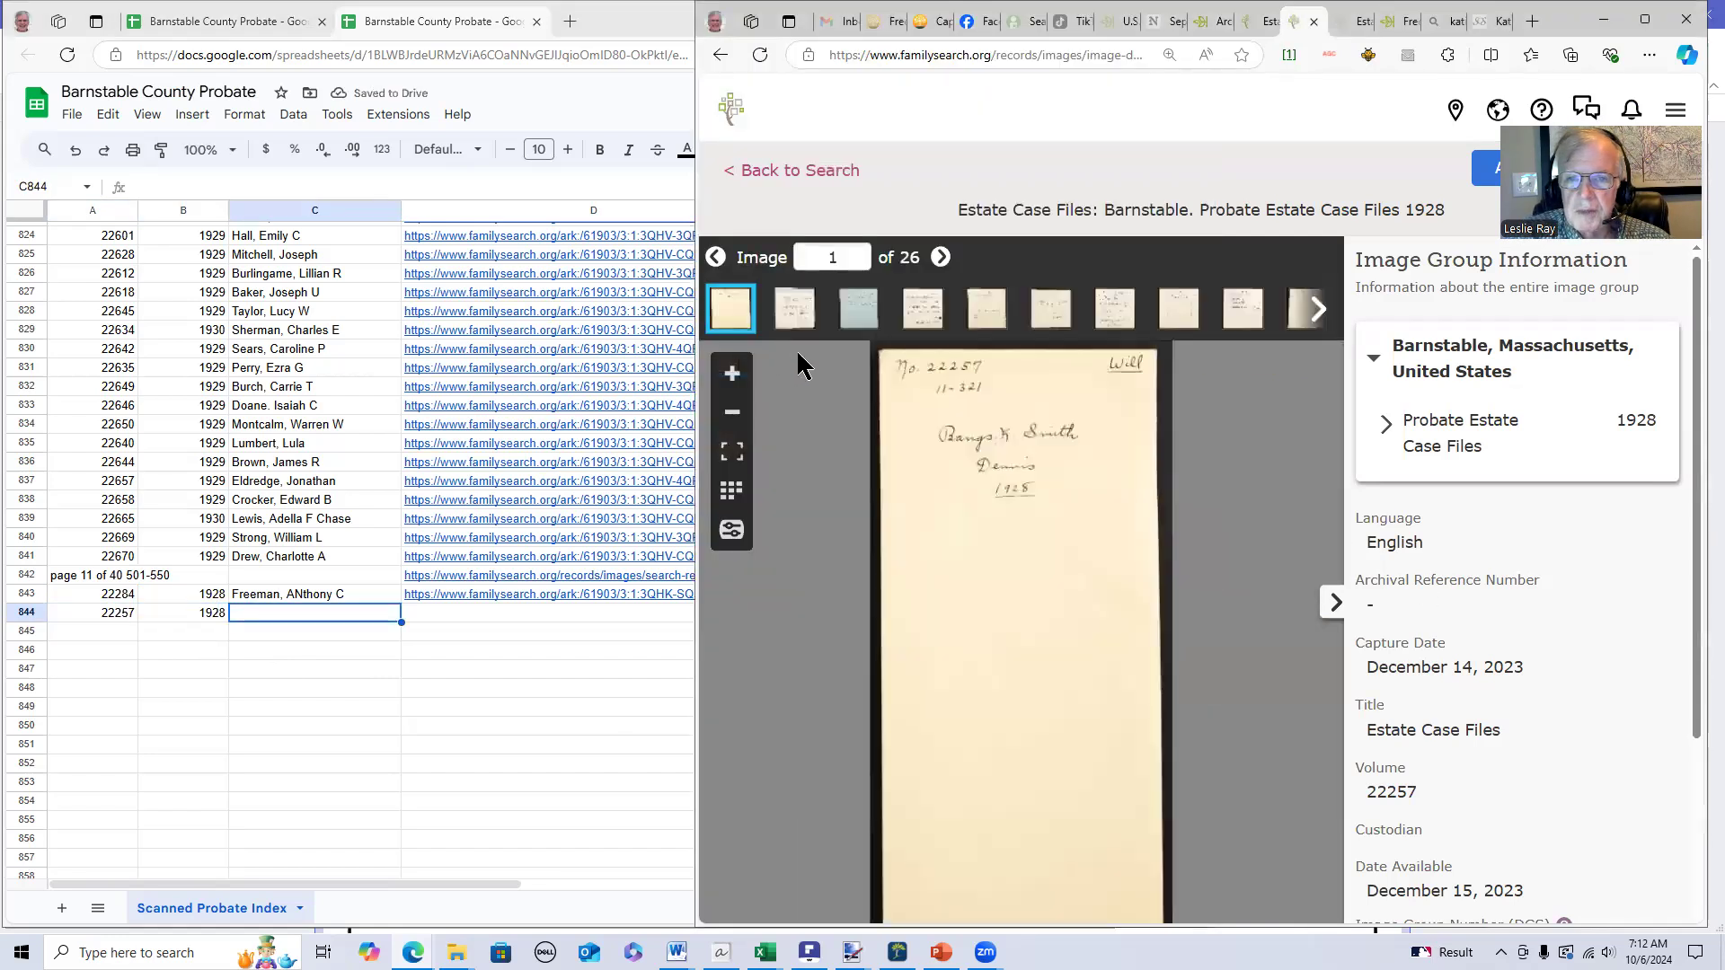
{"action": "scroll", "coordinate": [981, 498], "scroll_direction": "up", "scroll_amount": 2}
{"action": "scroll", "coordinate": [982, 496], "scroll_direction": "down", "scroll_amount": 3}
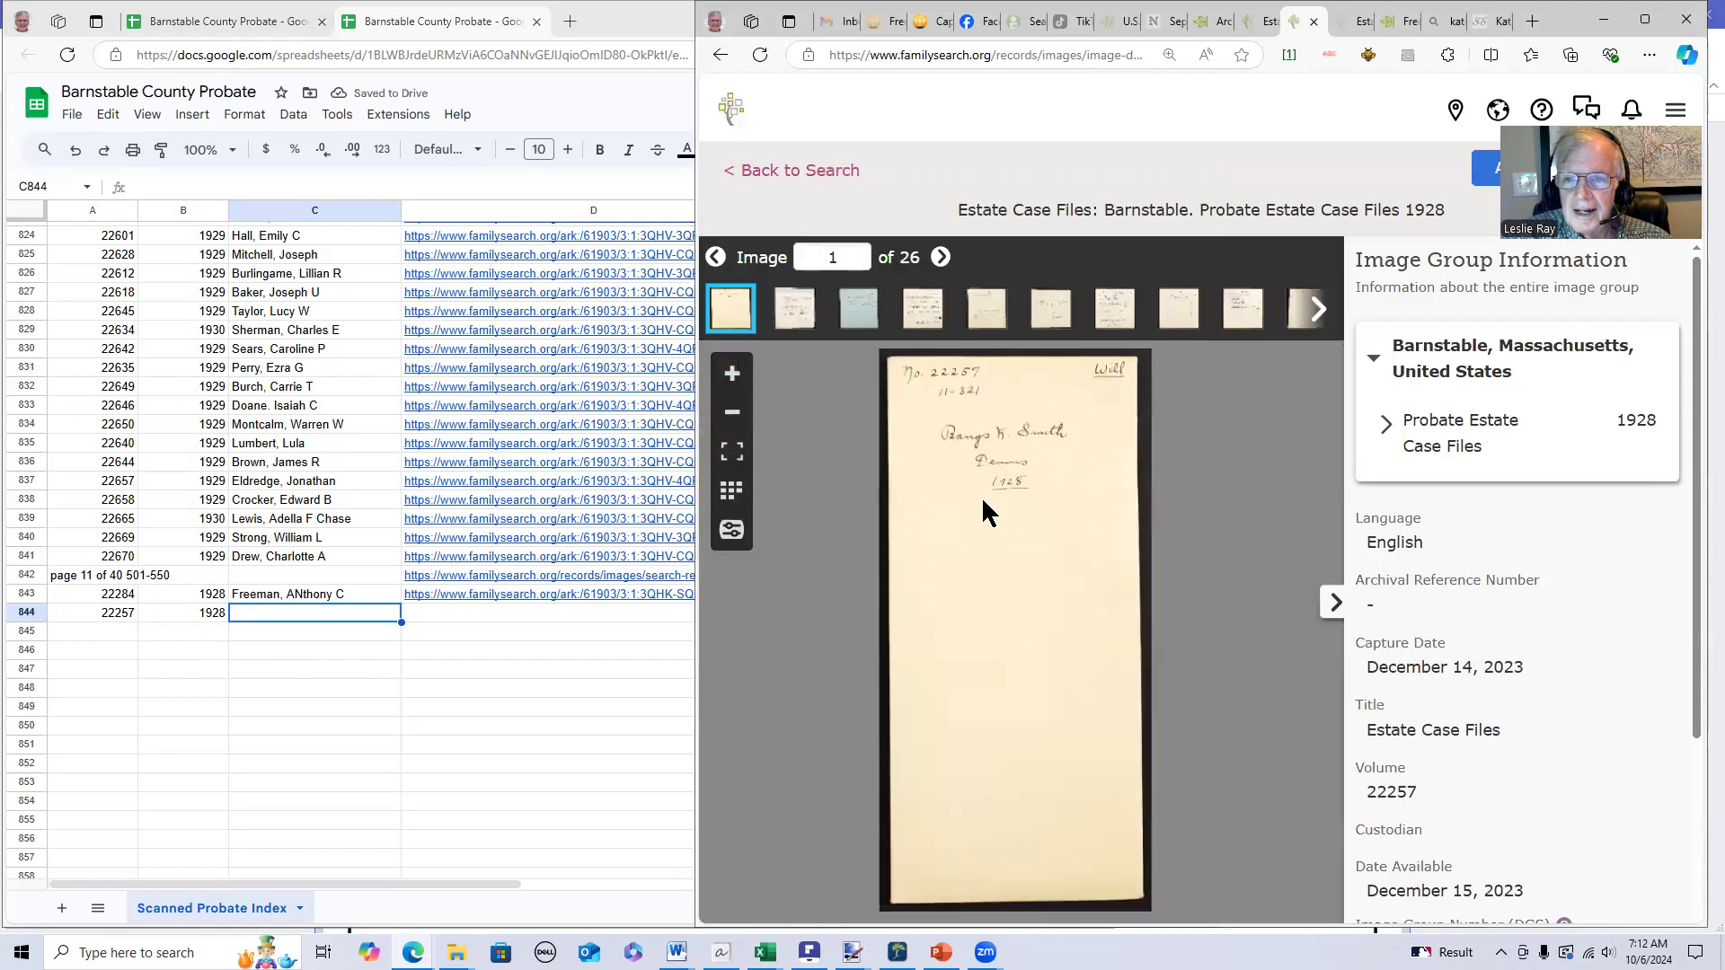
{"action": "scroll", "coordinate": [981, 496], "scroll_direction": "up", "scroll_amount": 1}
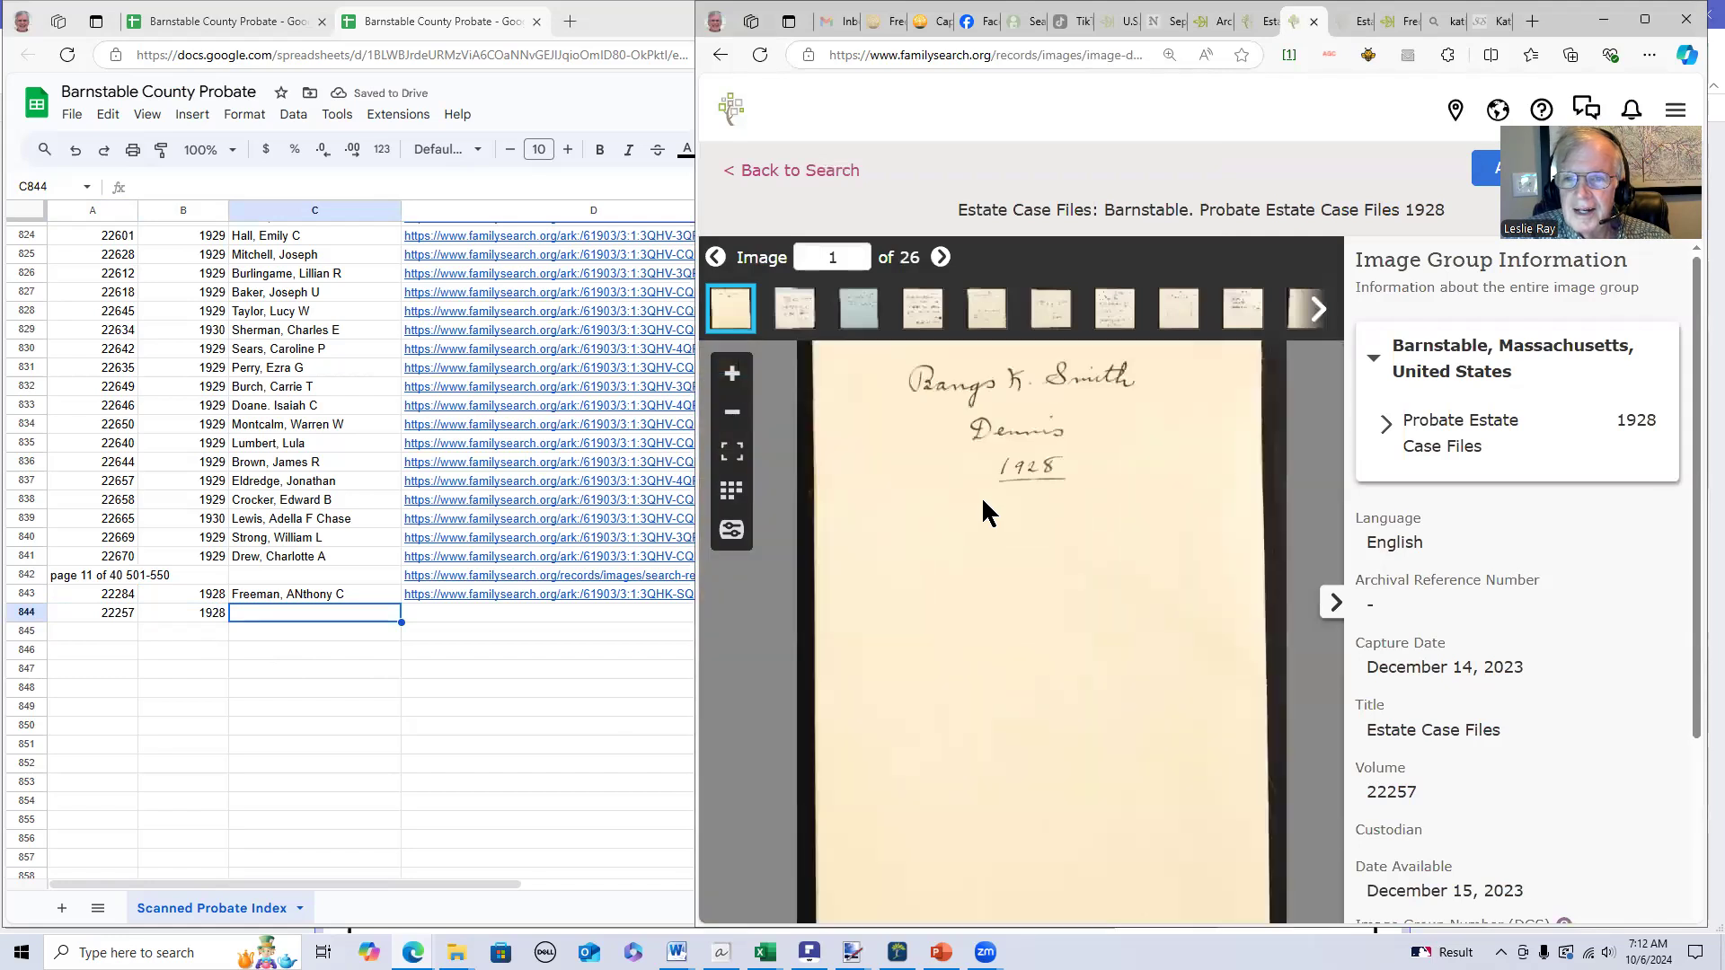
{"action": "left_click", "coordinate": [308, 622]}
{"action": "type", "text": "Smith"}
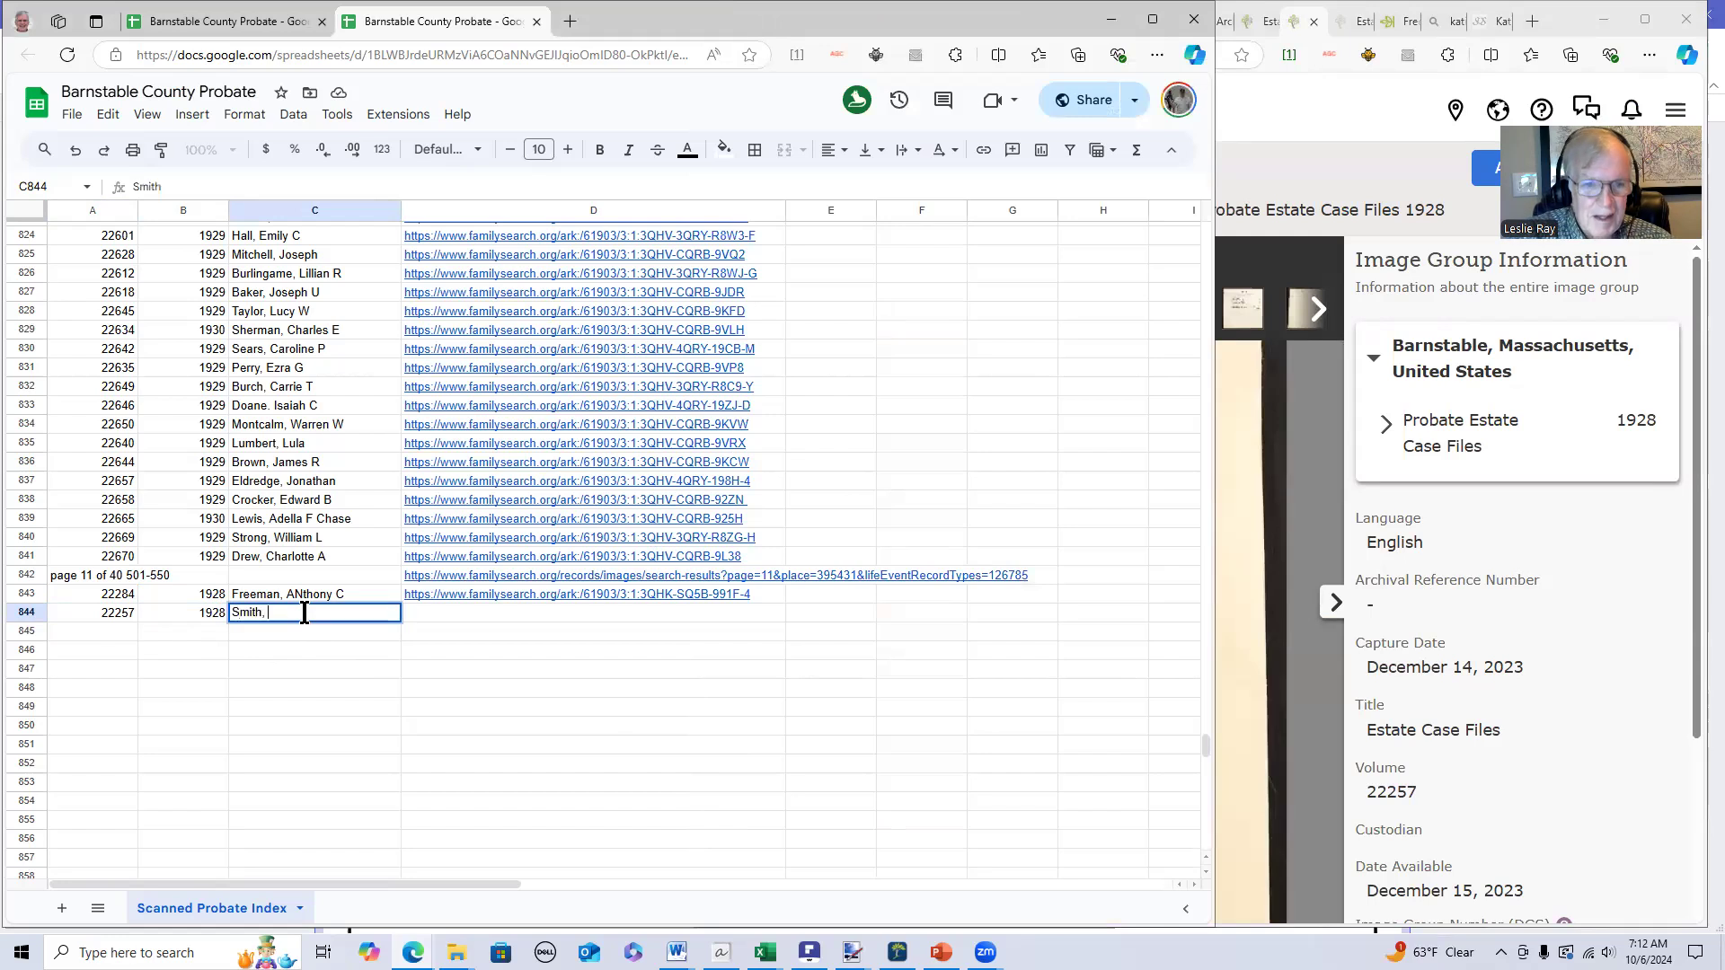
{"action": "type", "text": ", Bankg"}
{"action": "key", "text": "BackSpace"}
{"action": "key", "text": "BackSpace"}
{"action": "type", "text": "gh"}
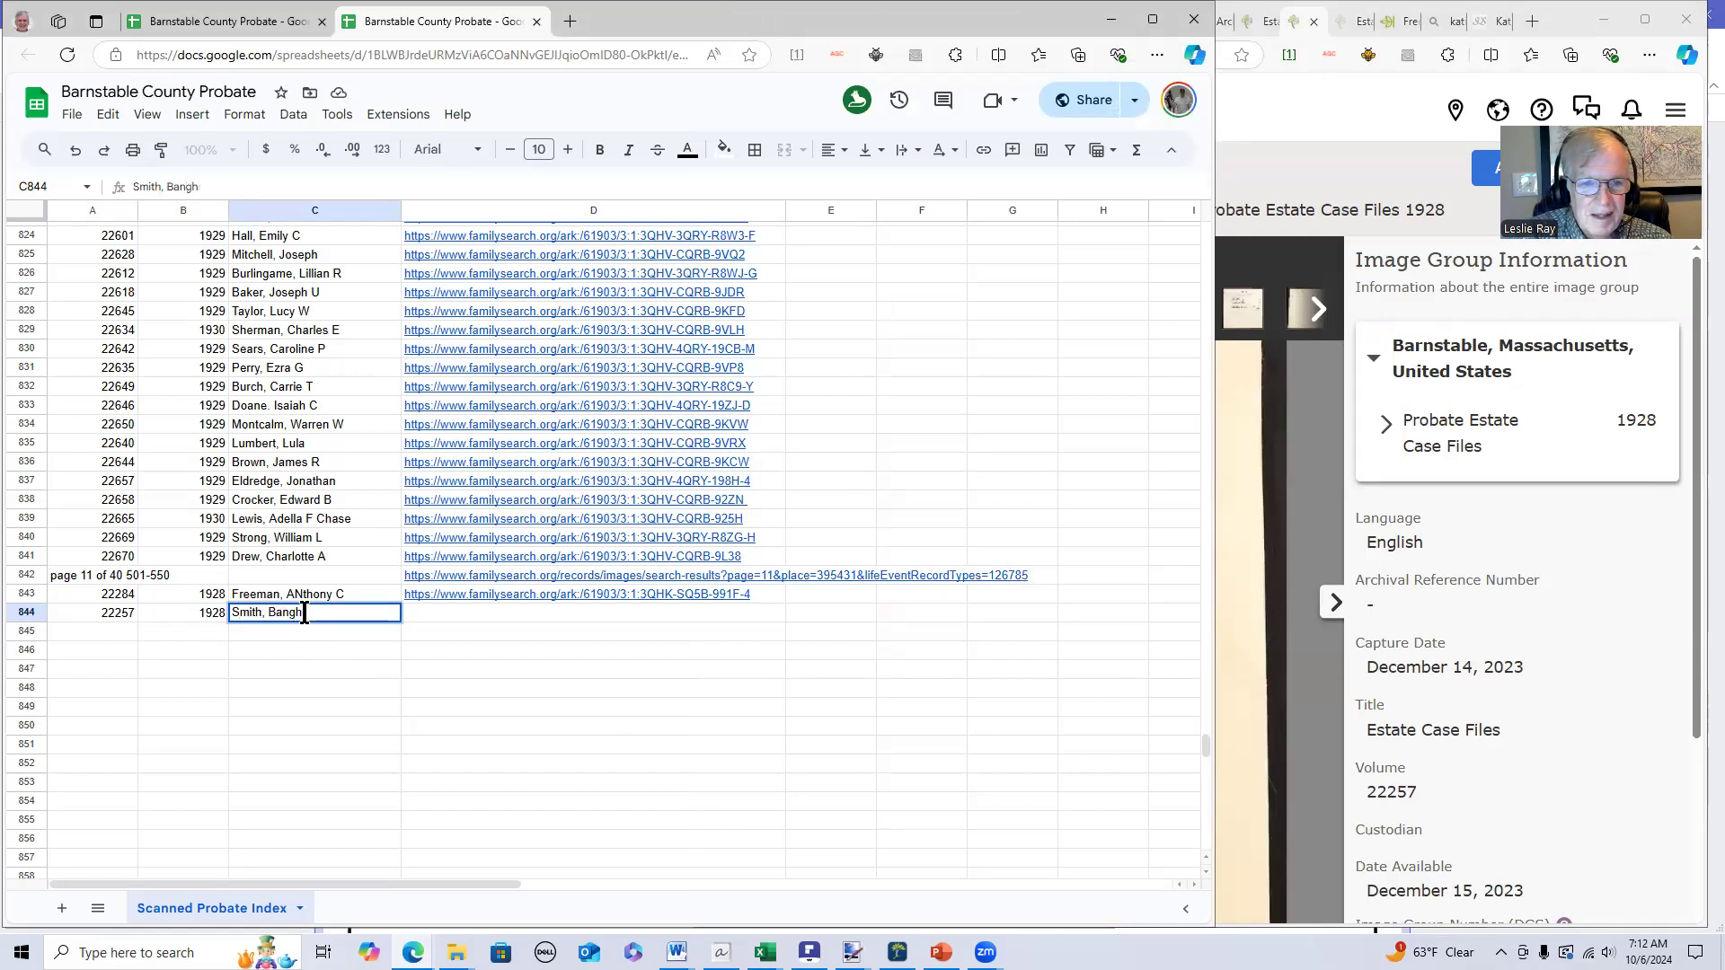
{"action": "key", "text": "BackSpace"}
{"action": "type", "text": "s K"}
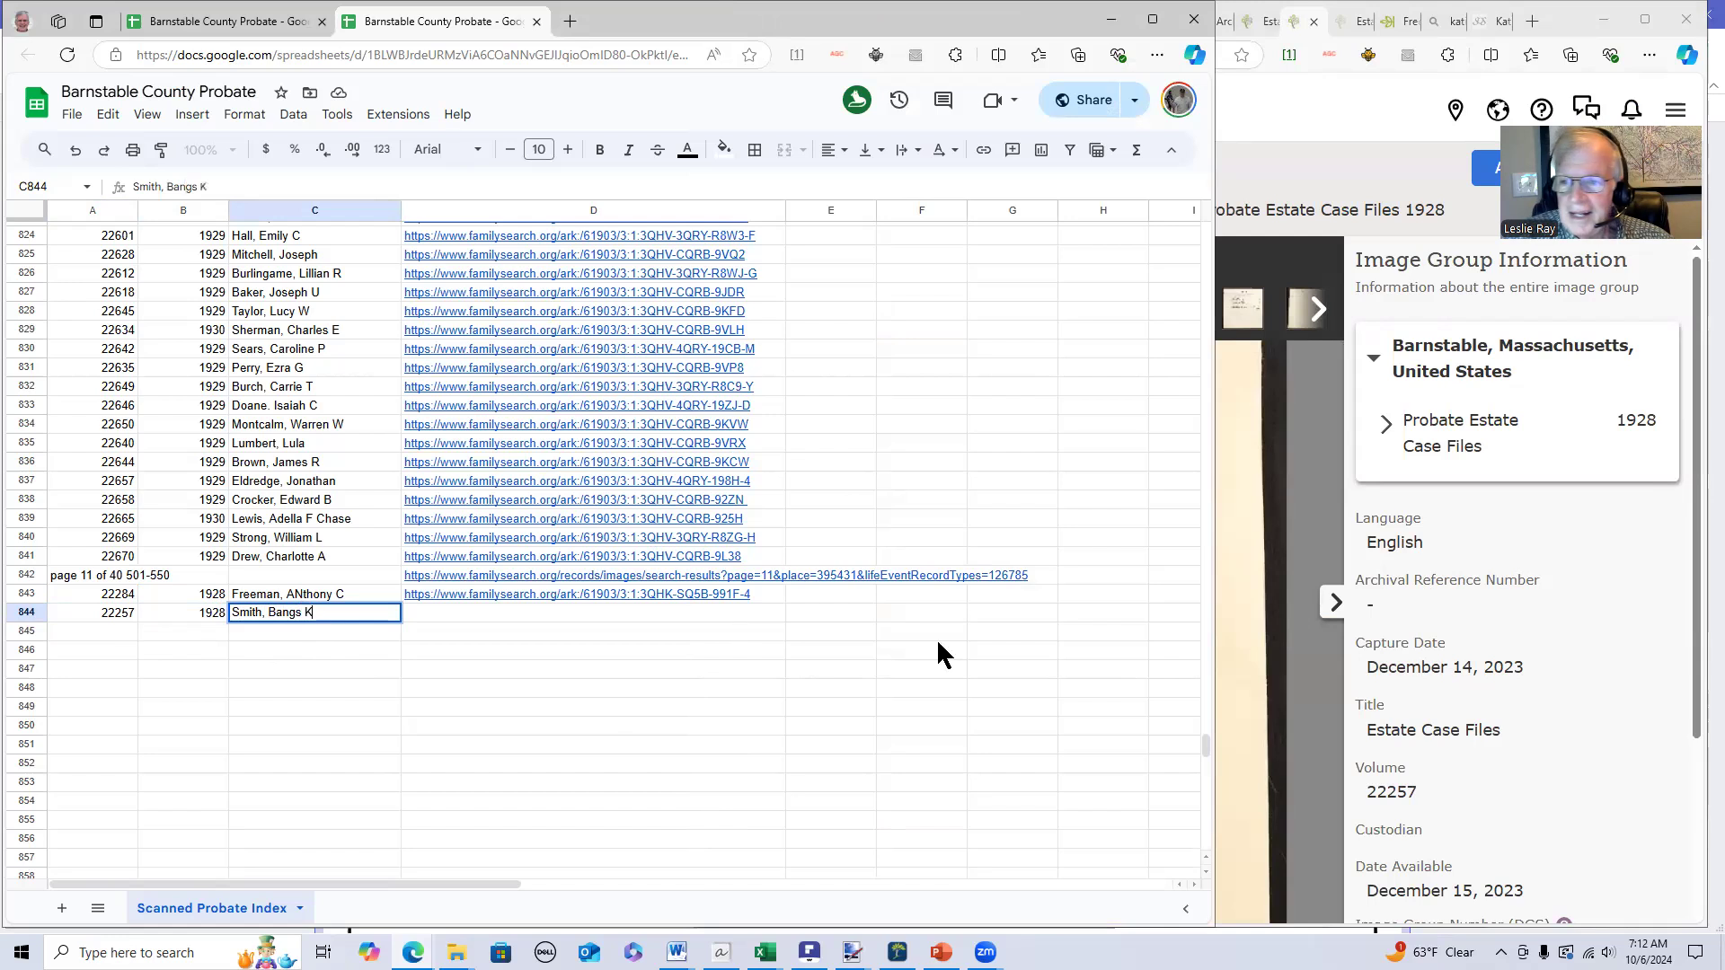
{"action": "key", "text": "Tab"}
{"action": "left_click_drag", "start_coordinate": [1700, 576], "coordinate": [1700, 787]}
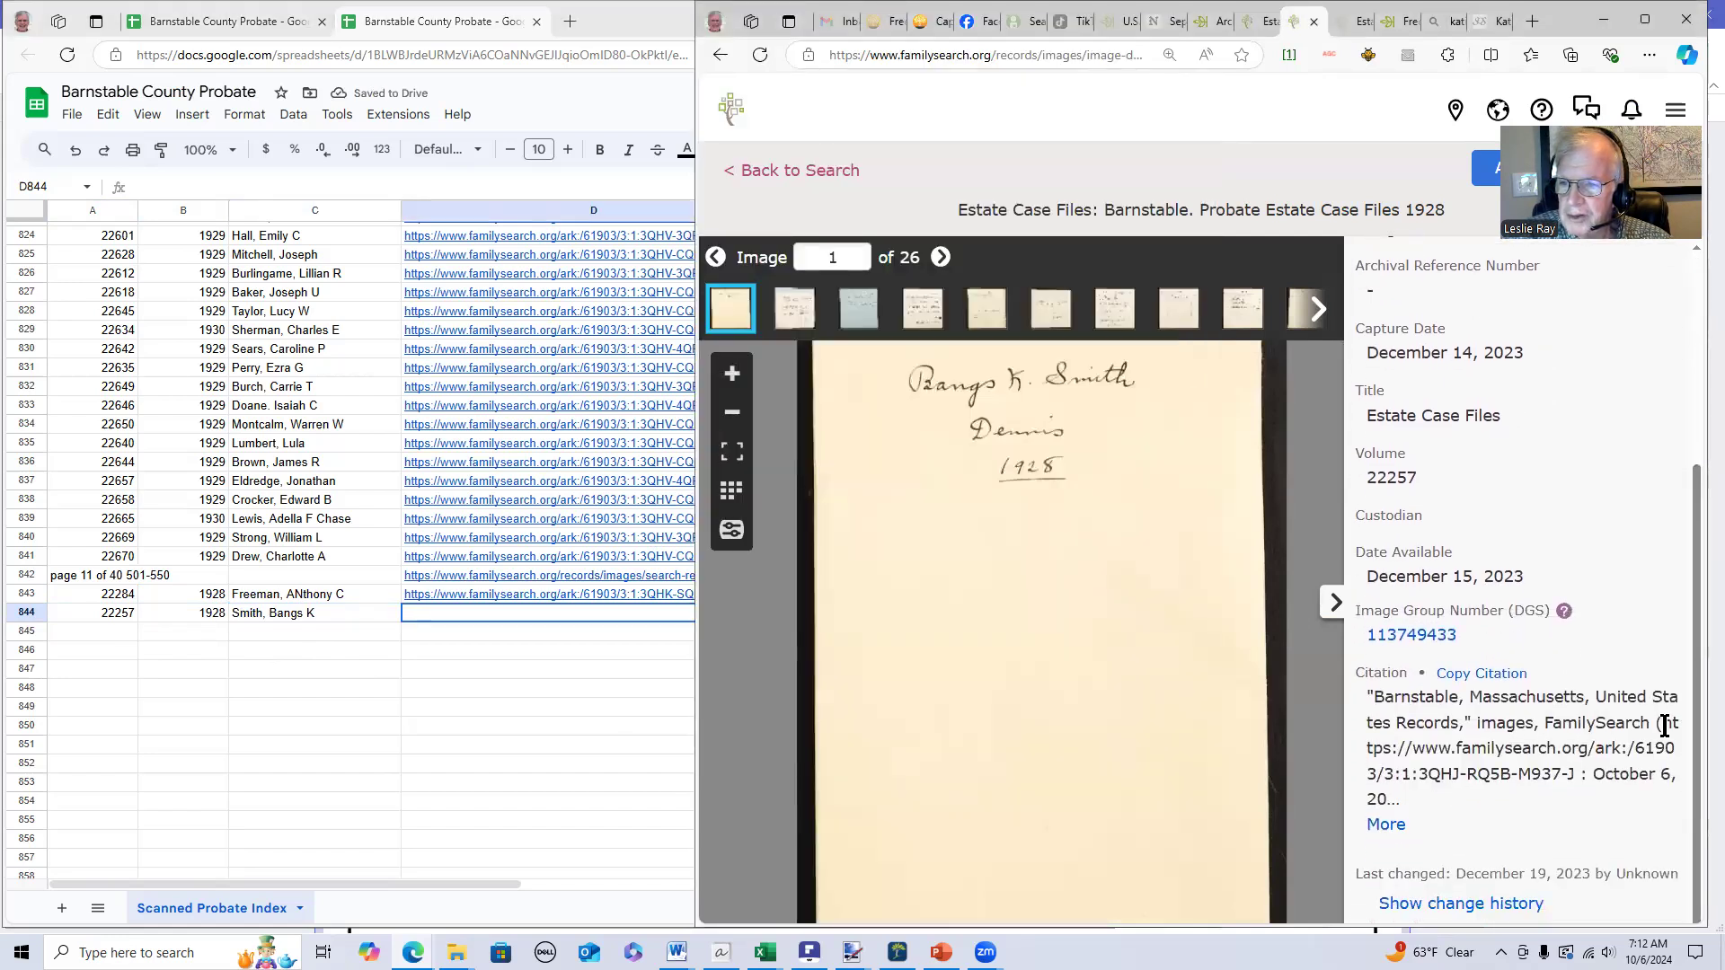
- Copy the Smith case file's ark link from the citation and paste it into D844
{"action": "mouse_move", "coordinate": [1660, 723]}
{"action": "left_mouse_down"}
{"action": "mouse_move", "coordinate": [1565, 765]}
{"action": "mouse_move", "coordinate": [1582, 776]}
{"action": "left_mouse_up"}
{"action": "left_click", "coordinate": [1614, 714]}
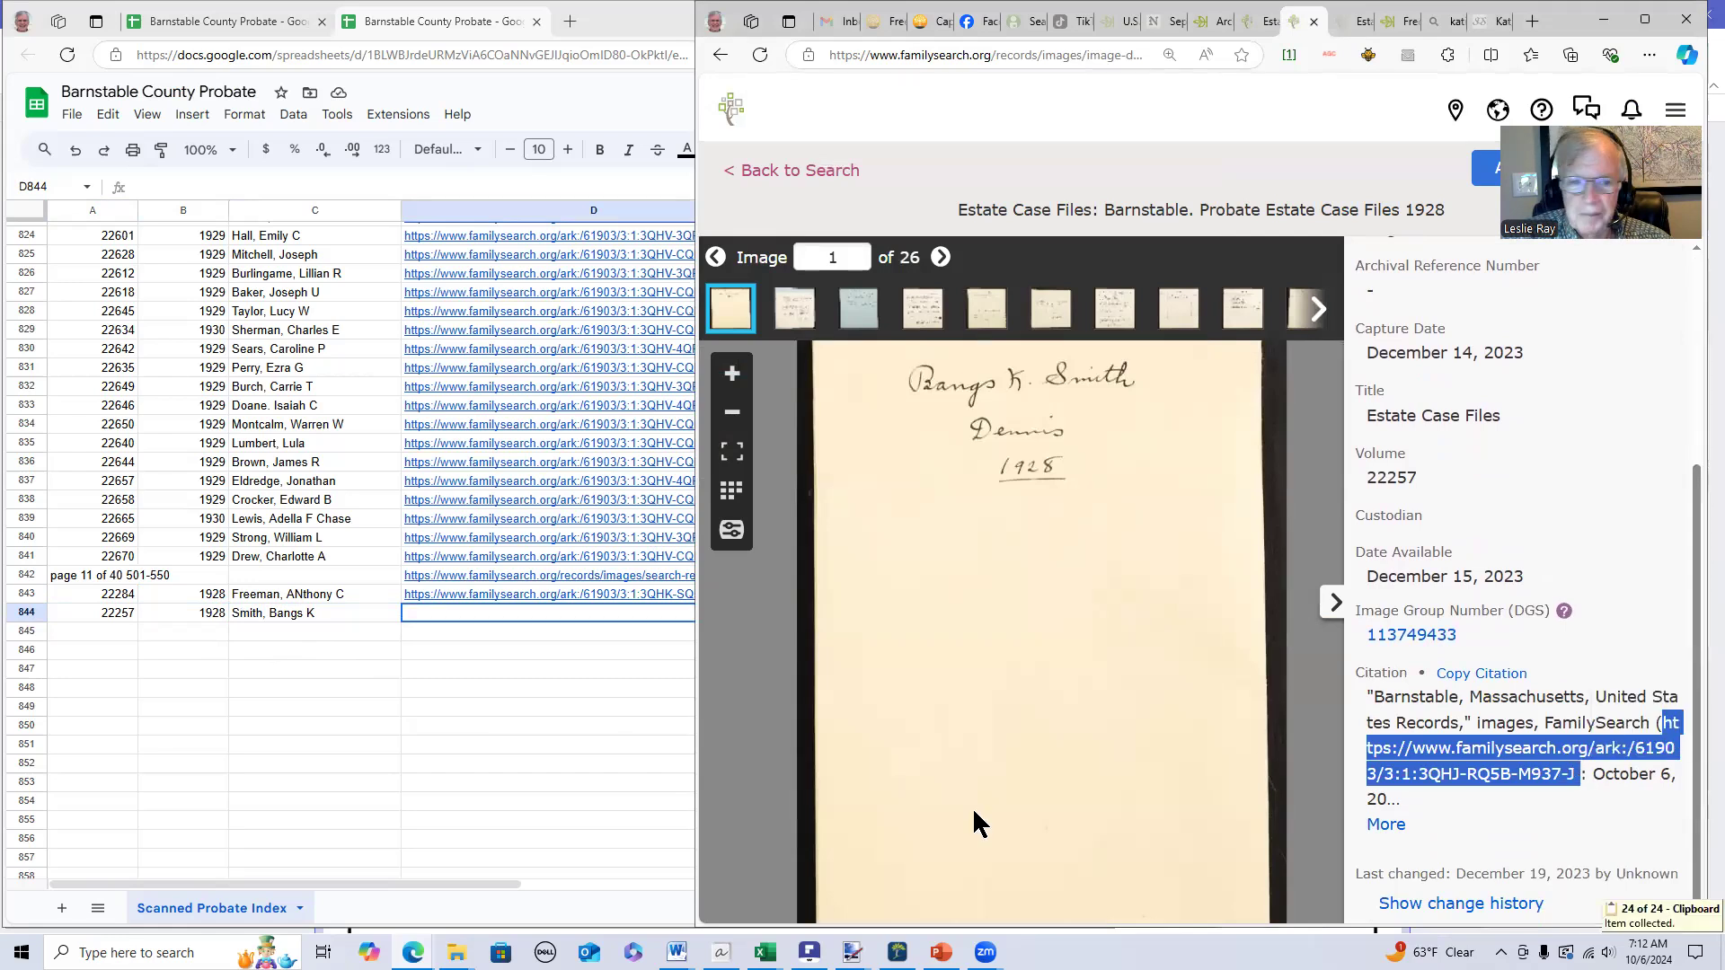
{"action": "left_click", "coordinate": [366, 185]}
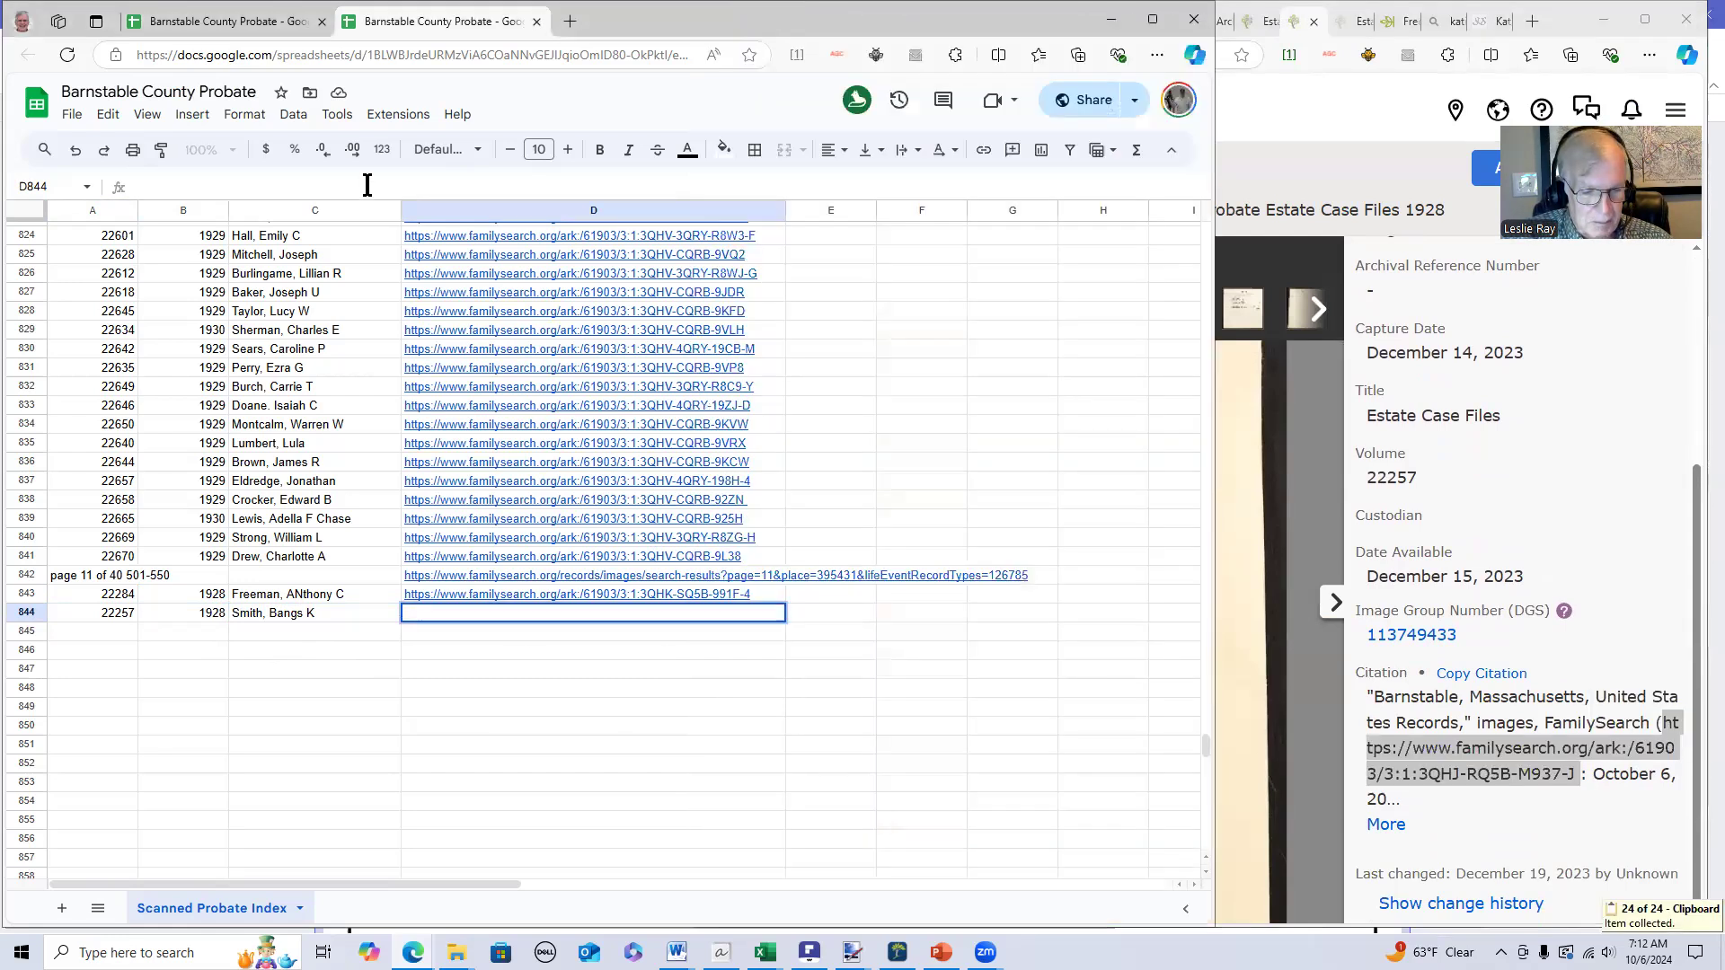
{"action": "key", "text": "ctrl+v"}
{"action": "key", "text": "Return"}
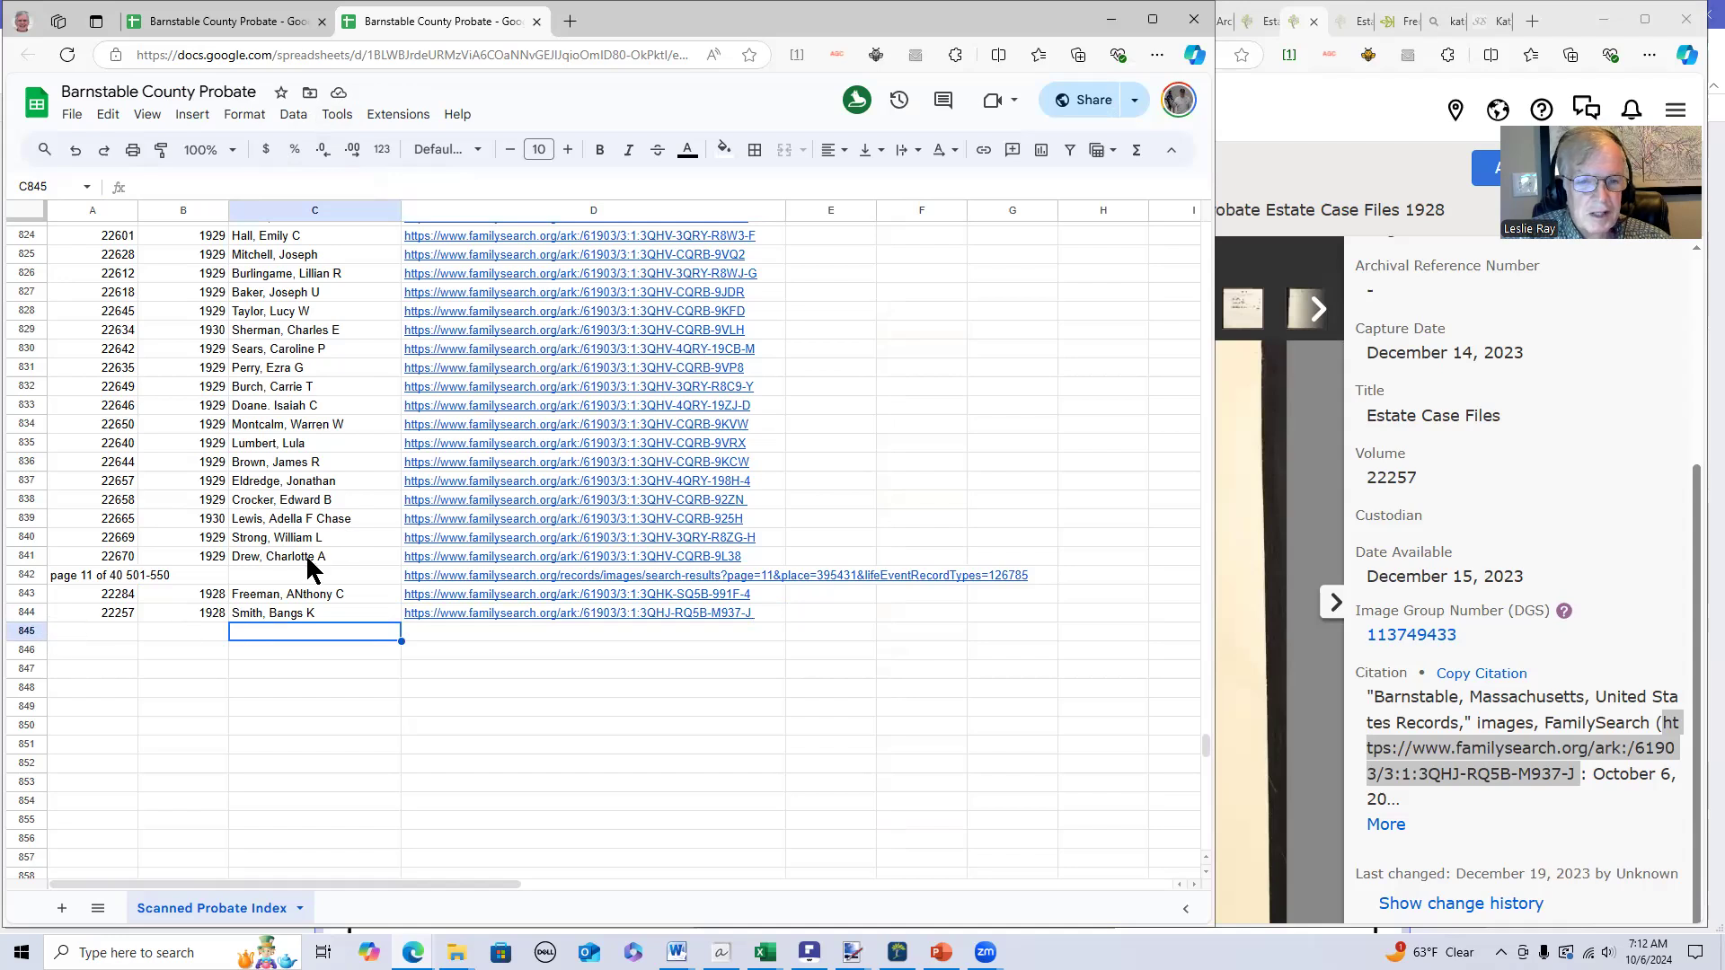
{"action": "left_click", "coordinate": [298, 592]}
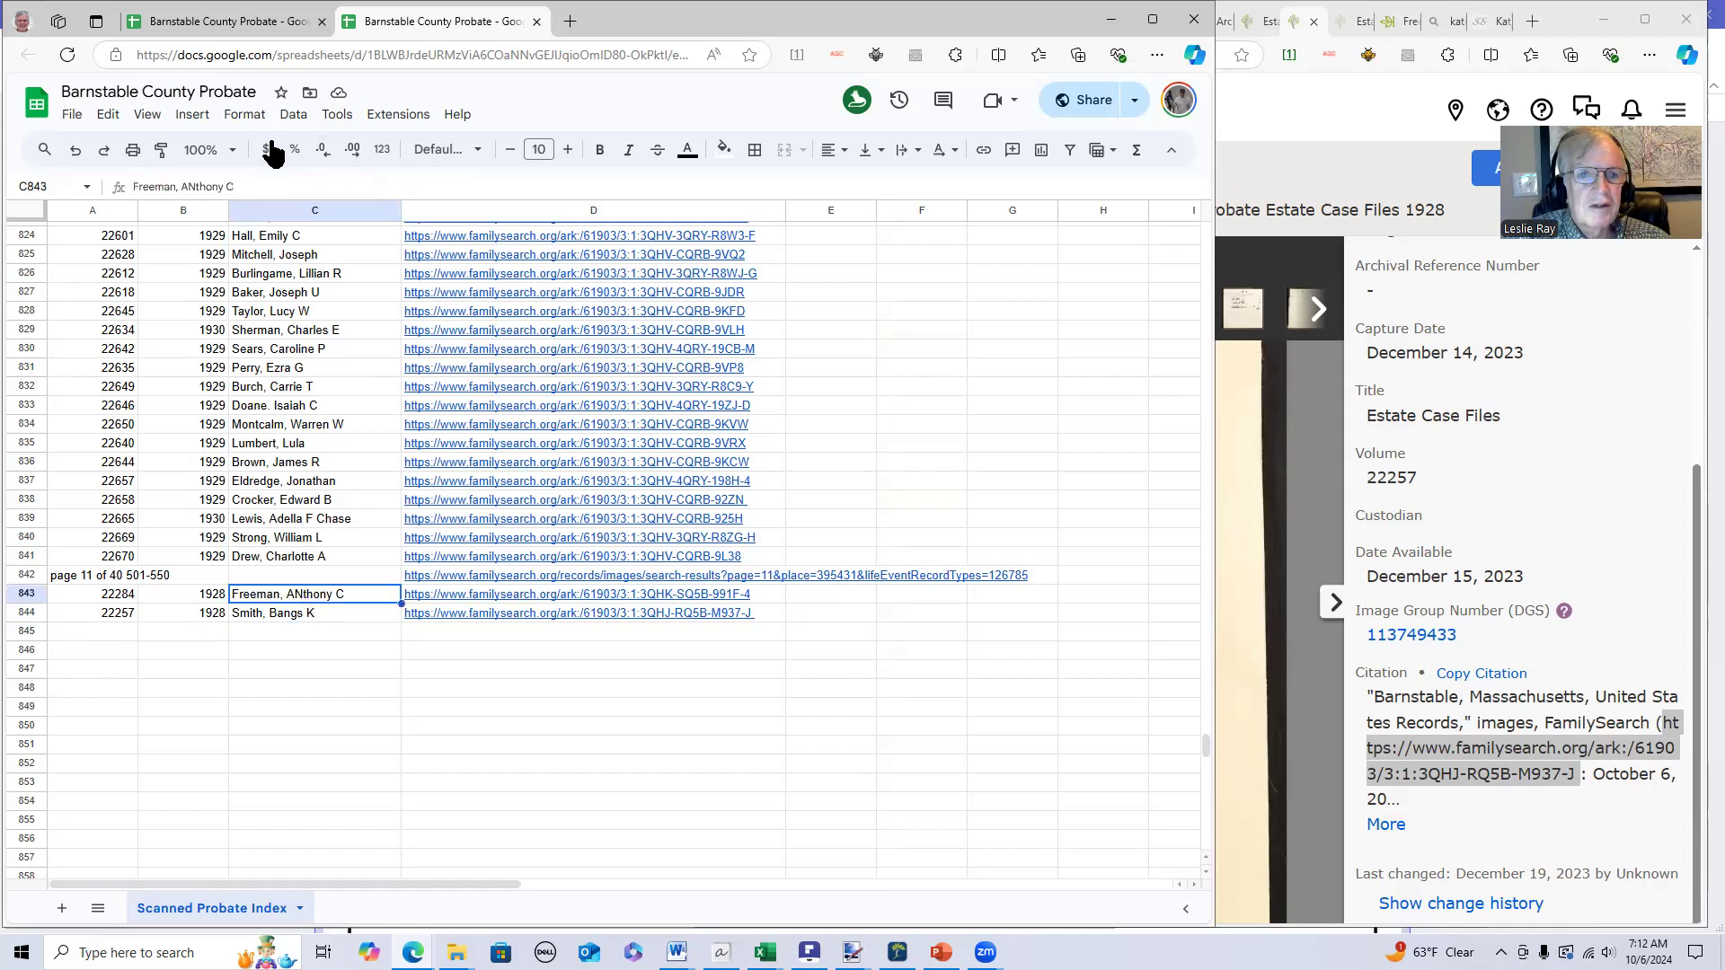
{"action": "key", "text": "F2"}
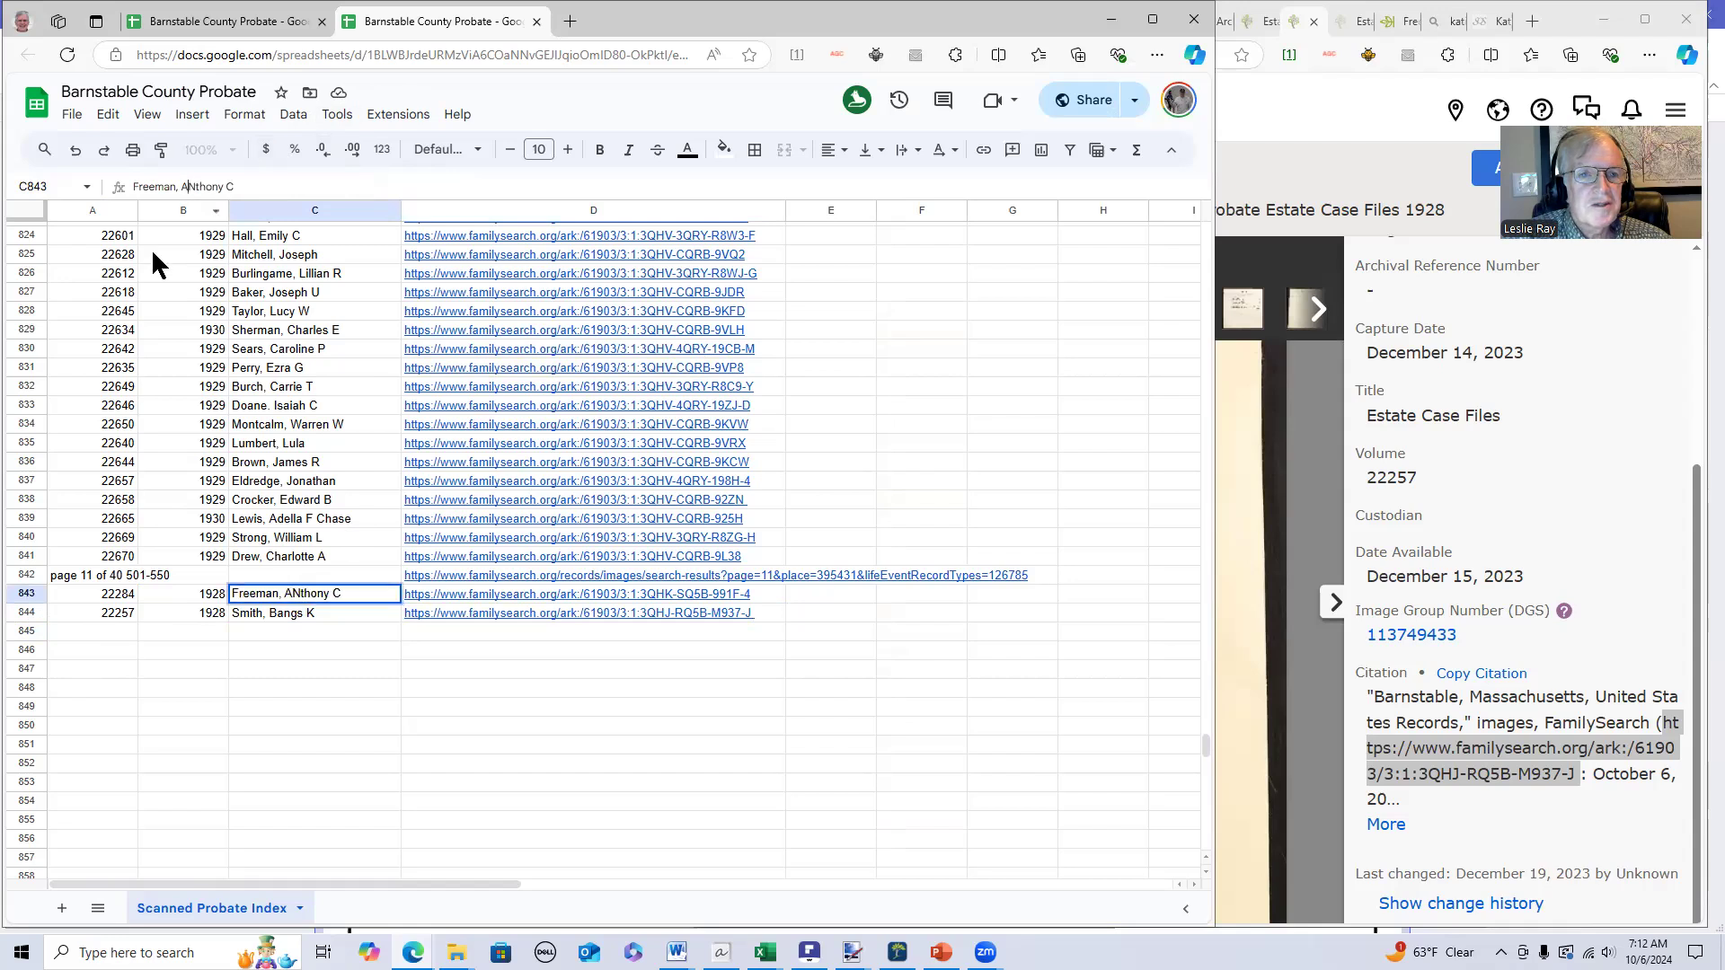
{"action": "key", "text": "BackSpace"}
{"action": "type", "text": "n"}
{"action": "key", "text": "Return"}
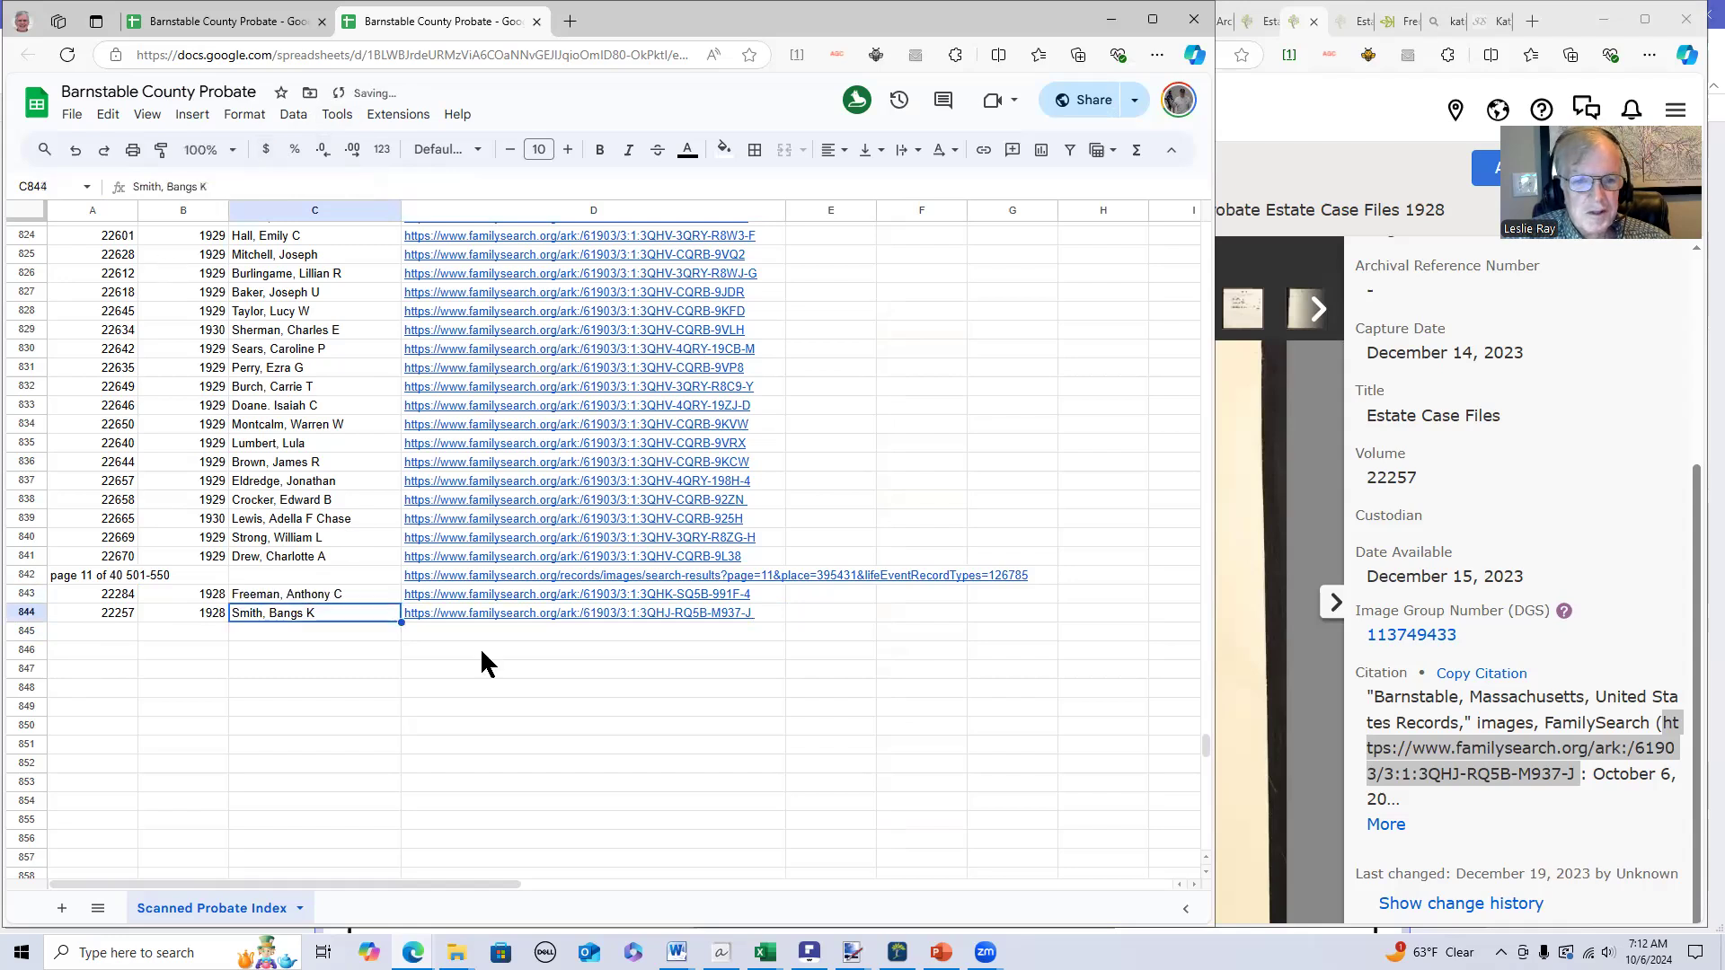